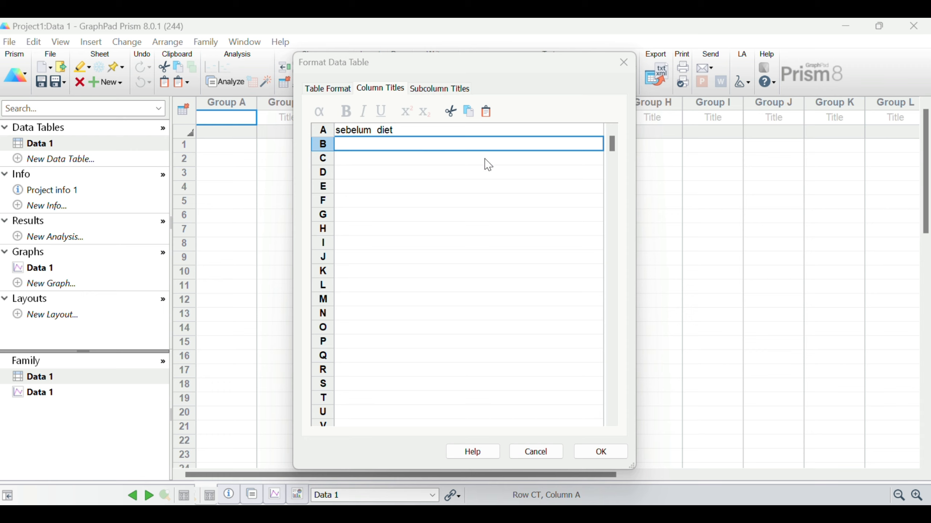
- Title column B "sesudah diet" in the data table format and apply the column titles
{"action": "left_click", "coordinate": [420, 143]}
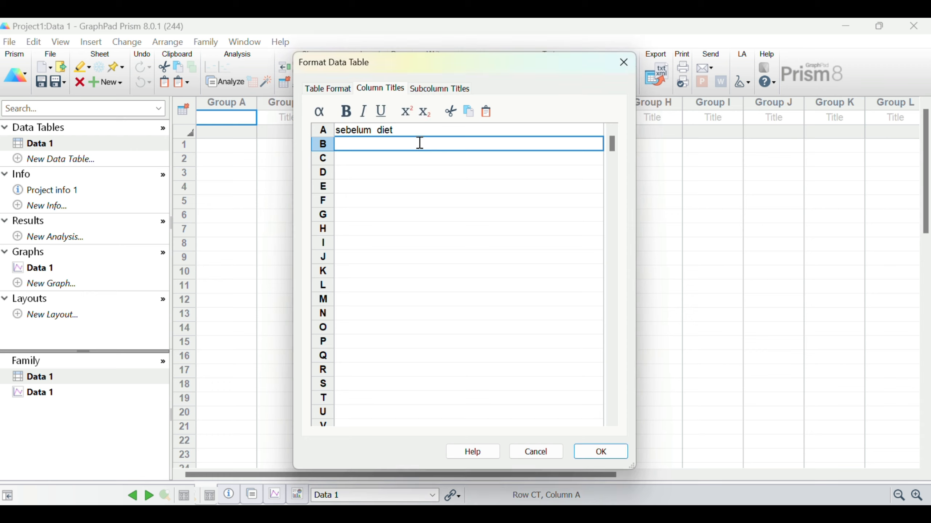
{"action": "type", "text": "se"}
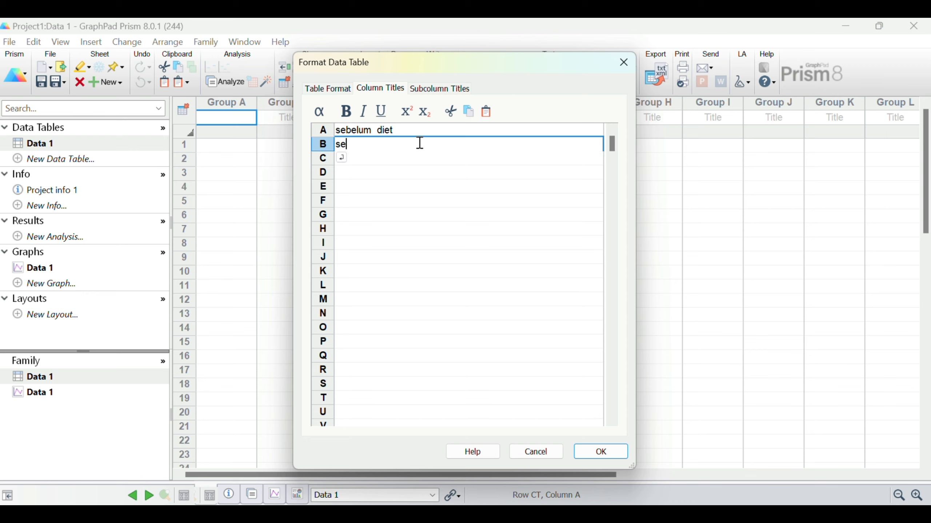
{"action": "type", "text": "sudah diet"}
{"action": "key", "text": "Return"}
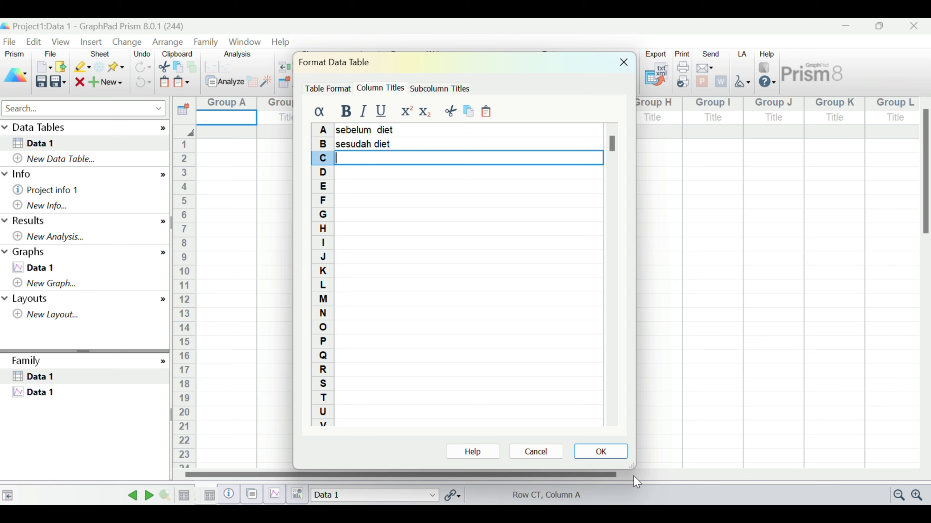
{"action": "left_click", "coordinate": [601, 451]}
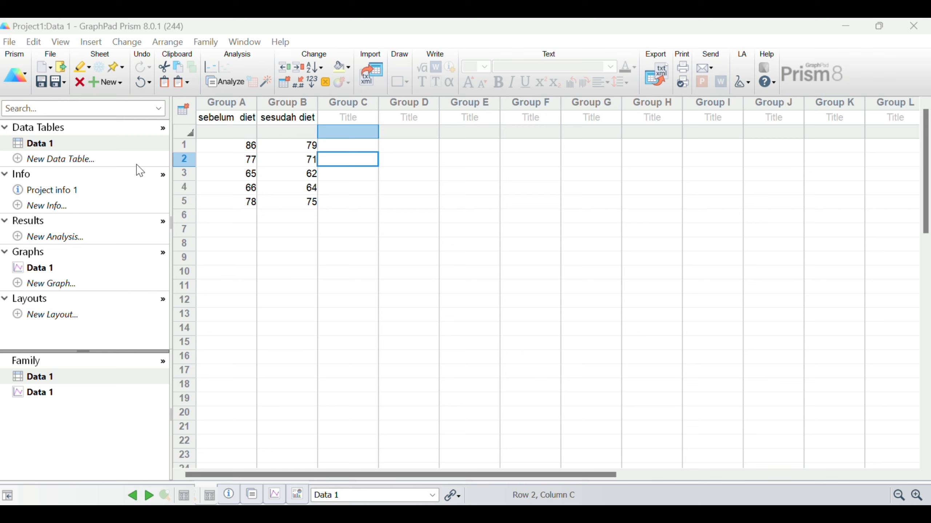
- Rename the Data 1 data table as "berat badan"
{"action": "left_click", "coordinate": [55, 143]}
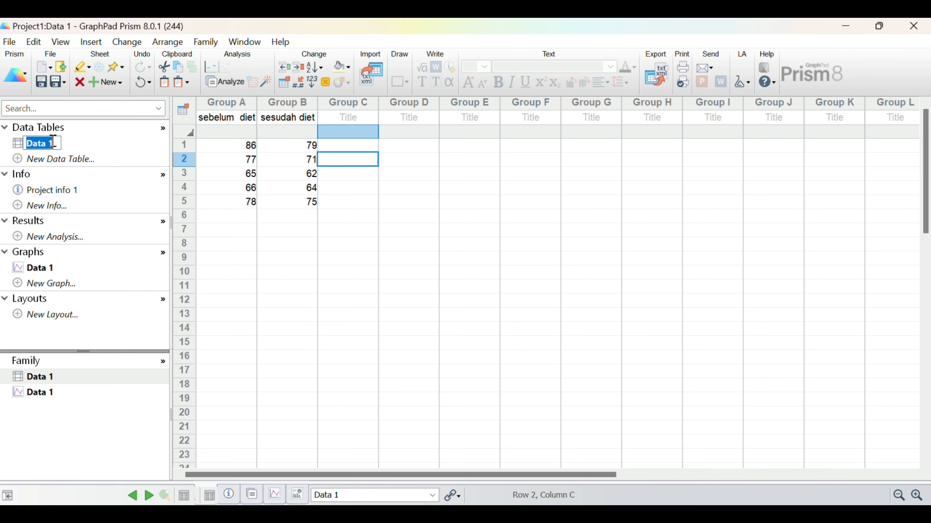
{"action": "type", "text": "berat badan"}
{"action": "key", "text": "Return"}
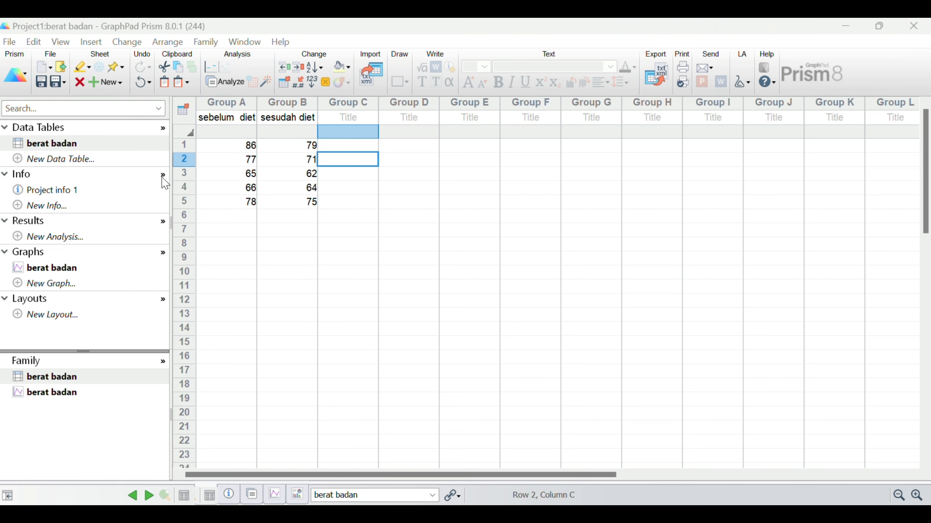
- Create the berat badan graph as a Column-family bar graph plotting mean with SD
{"action": "left_click", "coordinate": [39, 272]}
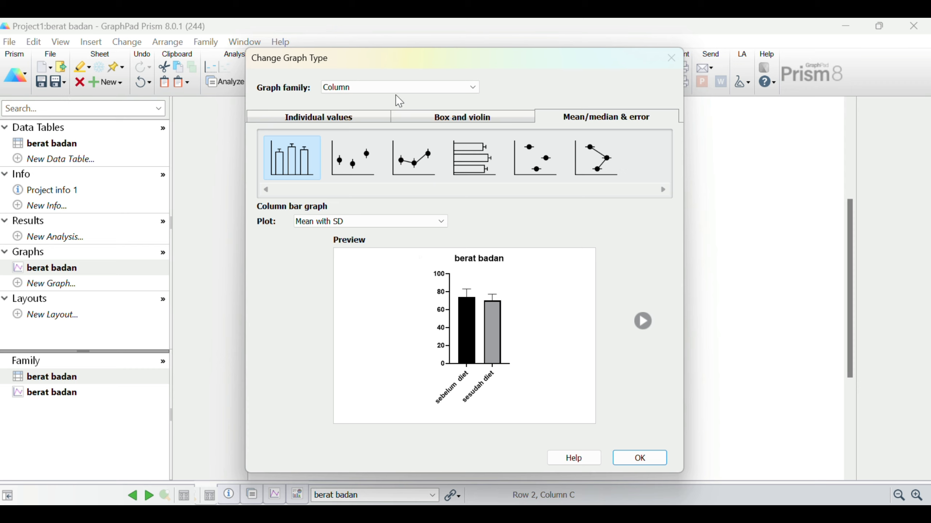
{"action": "left_click", "coordinate": [339, 117]}
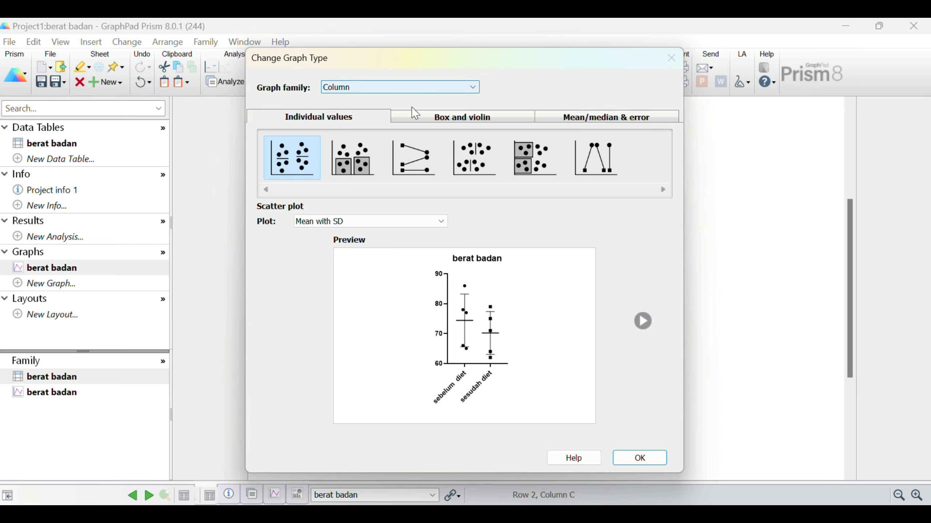
{"action": "left_click", "coordinate": [410, 120]}
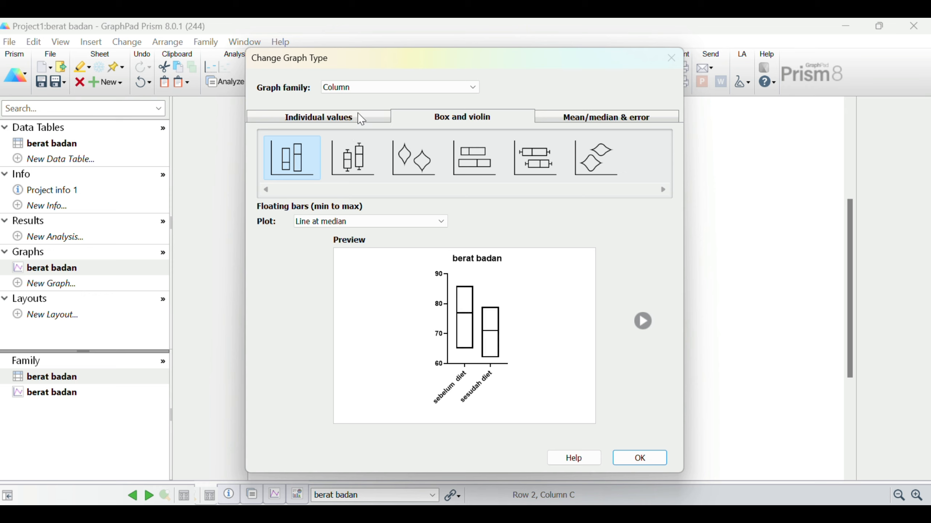
{"action": "left_click", "coordinate": [358, 114]}
{"action": "left_click", "coordinate": [364, 91]}
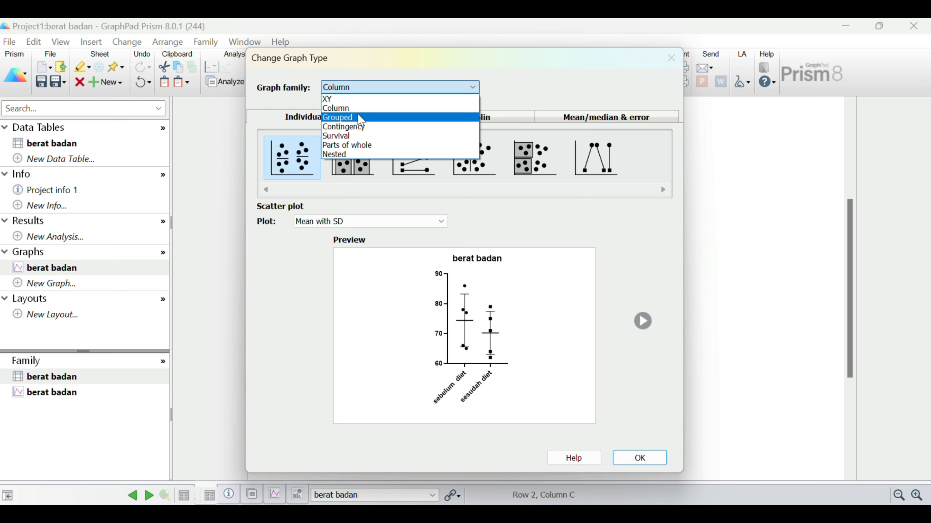
{"action": "key", "text": "Up"}
{"action": "key", "text": "Return"}
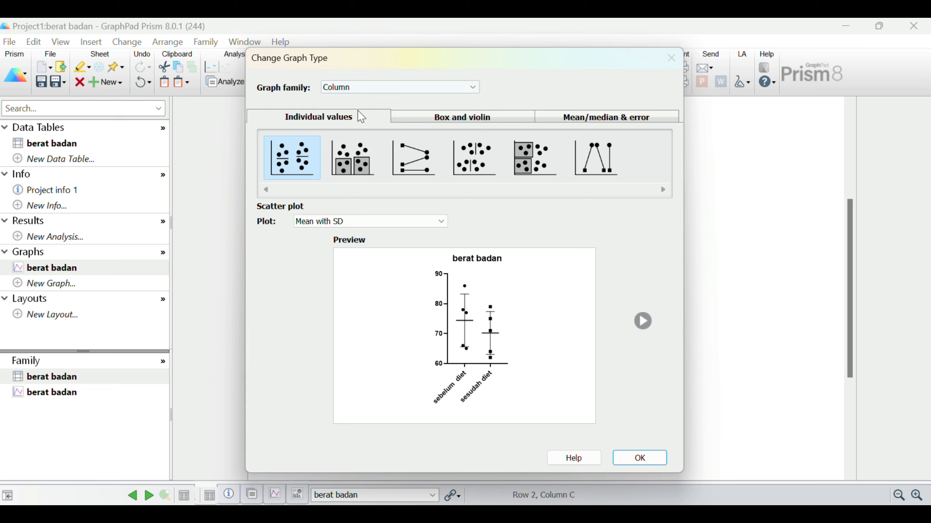
{"action": "key", "text": "Return"}
- Apply the "Warm and sunny" color scheme to the berat badan bar graph
{"action": "left_click", "coordinate": [345, 93]}
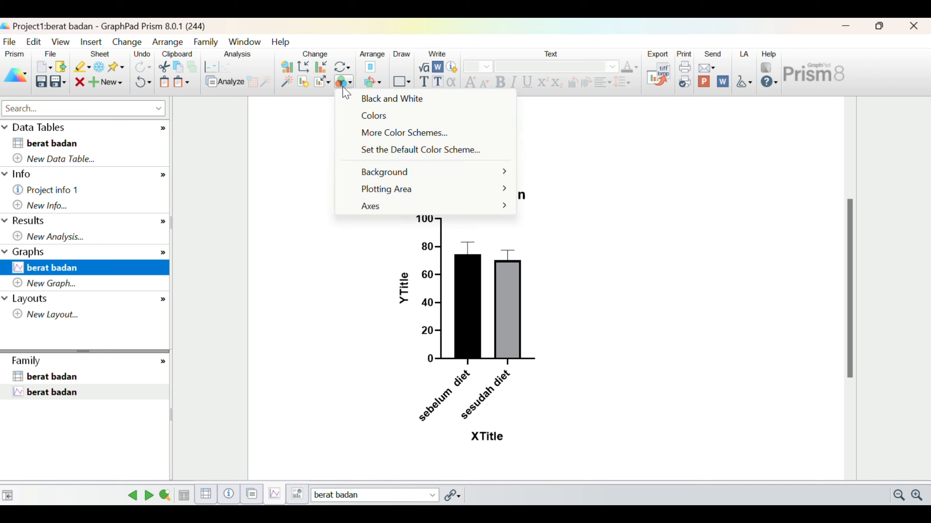
{"action": "left_click", "coordinate": [394, 136]}
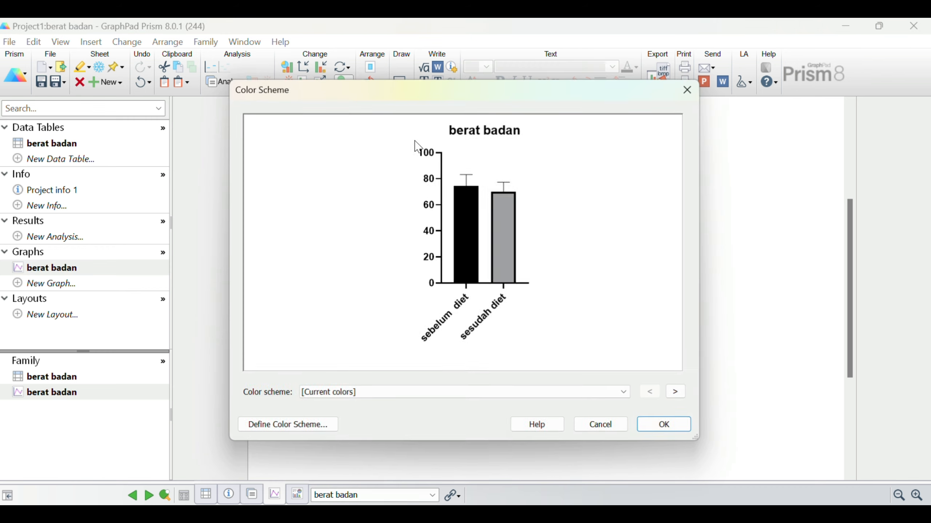
{"action": "left_click", "coordinate": [676, 393]}
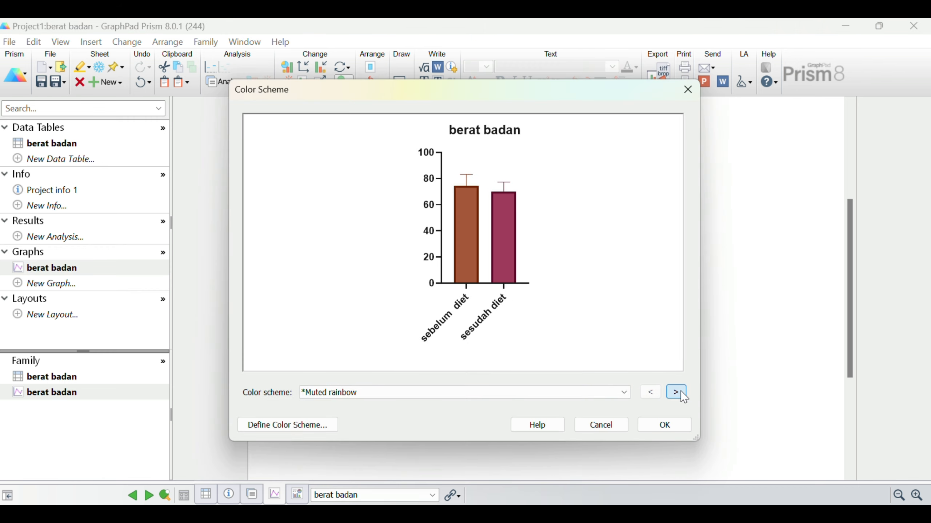
{"action": "left_click", "coordinate": [676, 393]}
{"action": "left_click", "coordinate": [676, 393]}
{"action": "left_click", "coordinate": [619, 394]}
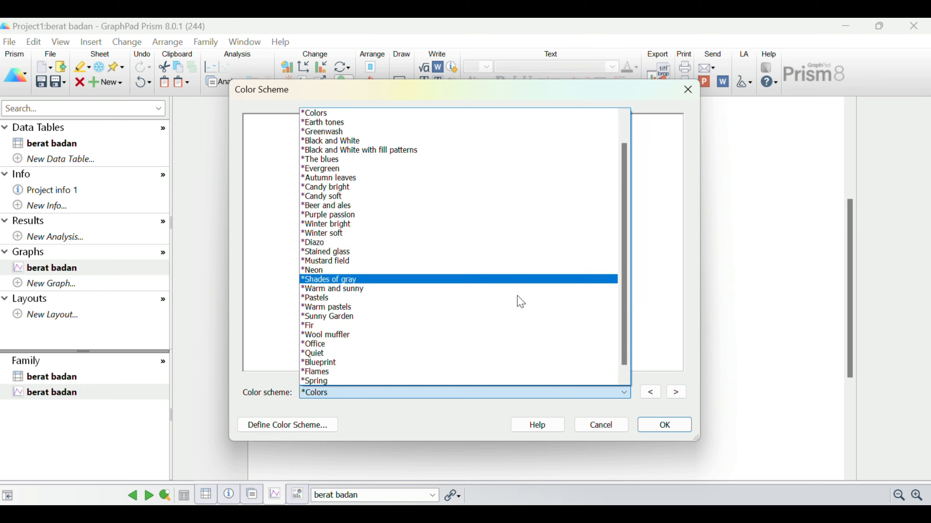
{"action": "left_click", "coordinate": [394, 270]}
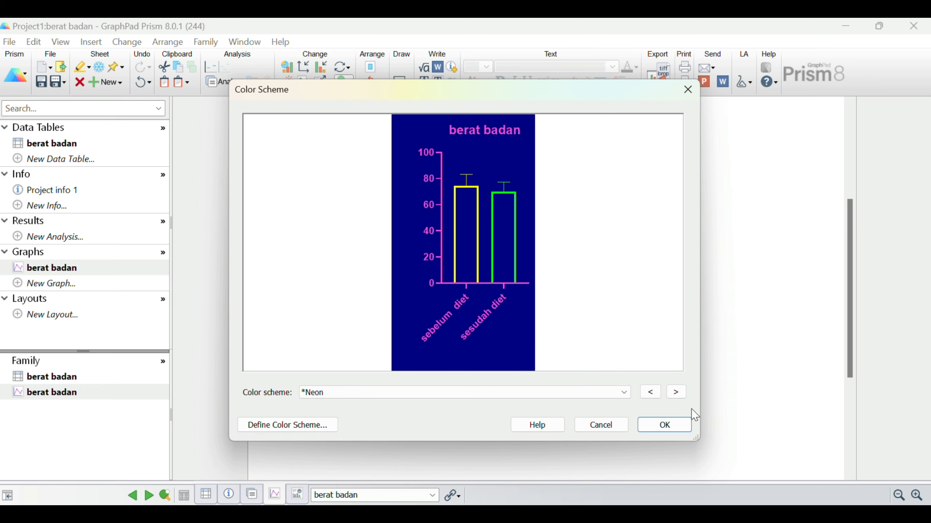
{"action": "left_click", "coordinate": [678, 390]}
{"action": "left_click", "coordinate": [677, 391]}
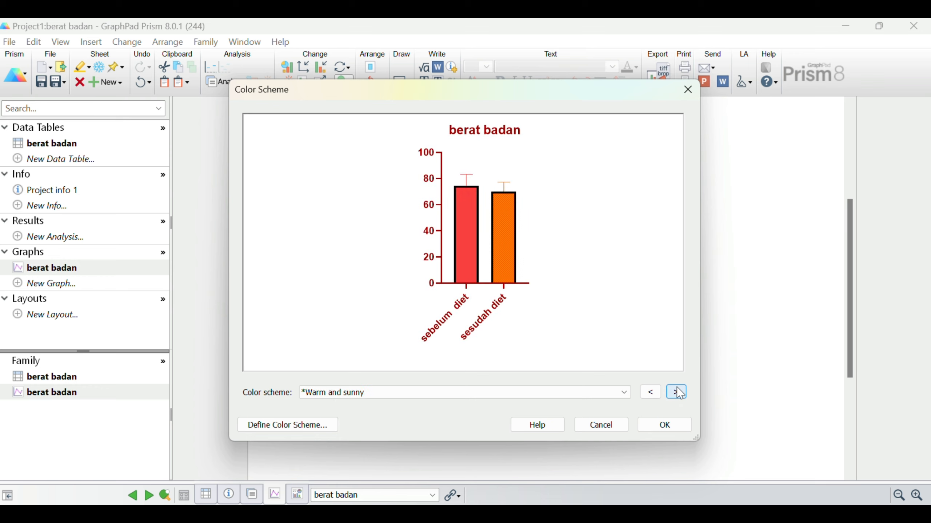
{"action": "left_click", "coordinate": [668, 431]}
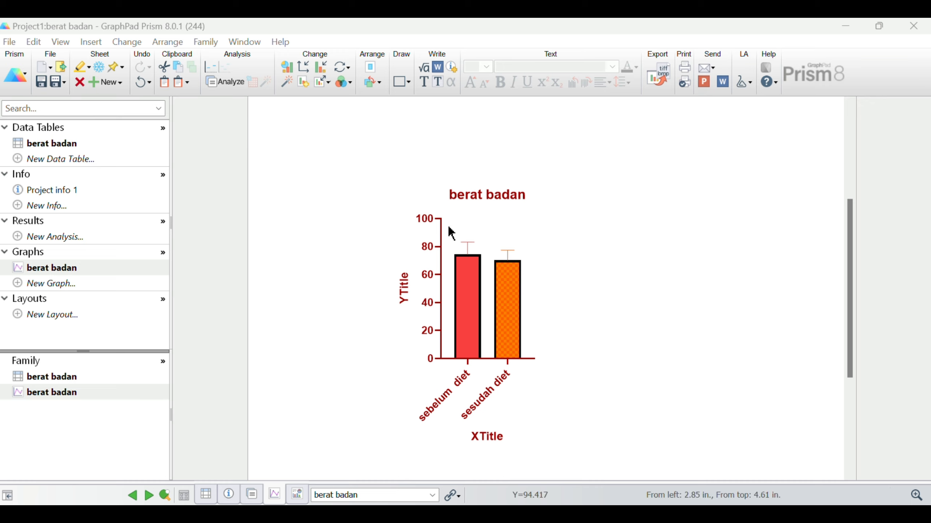
- Start a t tests (and nonparametric tests) column analysis on the sebelum diet and sesudah diet data sets
{"action": "mouse_move", "coordinate": [504, 280]}
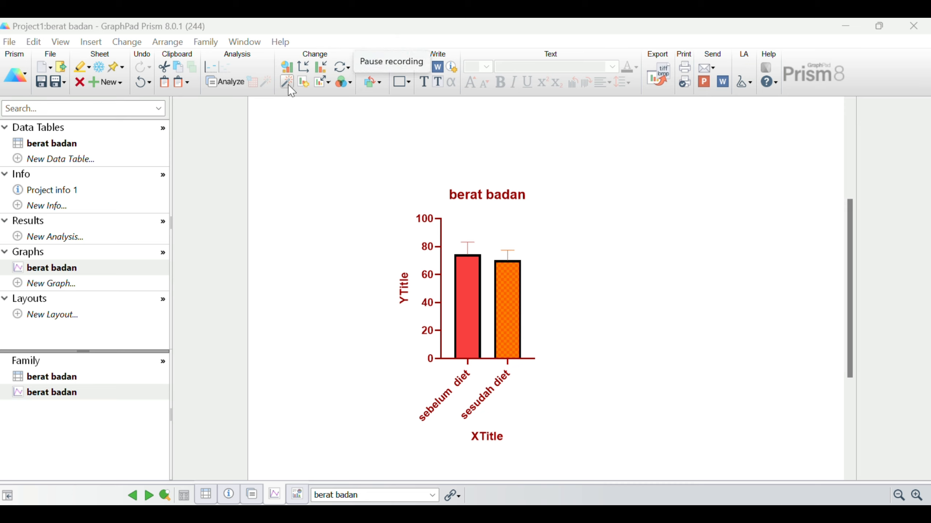
{"action": "left_click", "coordinate": [222, 82]}
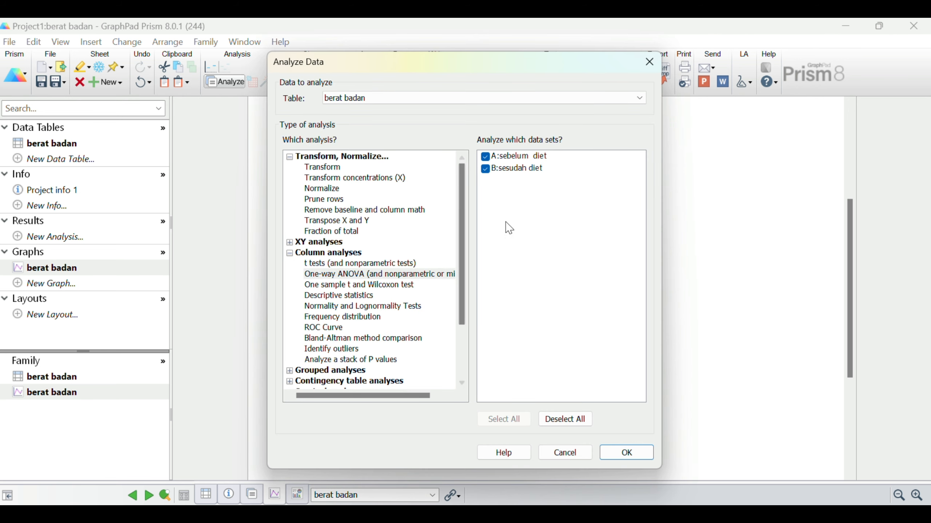
{"action": "left_click", "coordinate": [385, 40]}
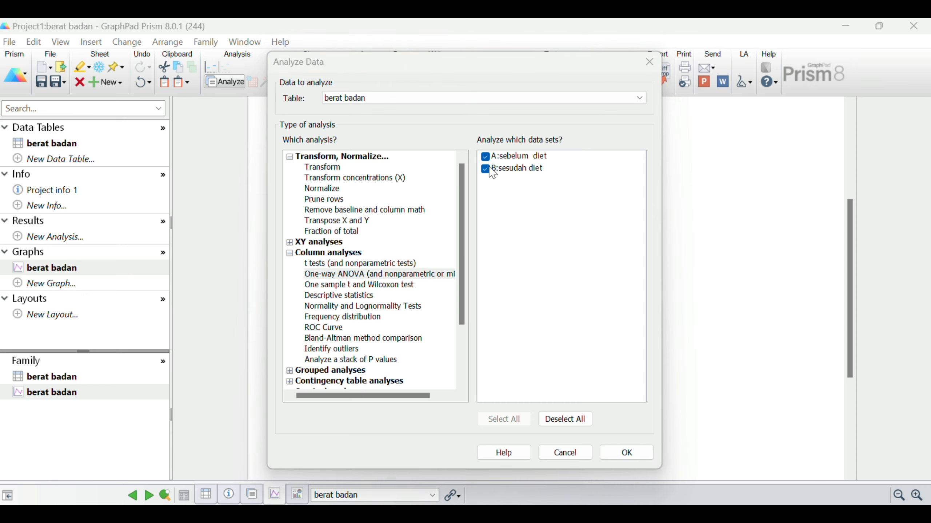
{"action": "left_click", "coordinate": [363, 267]}
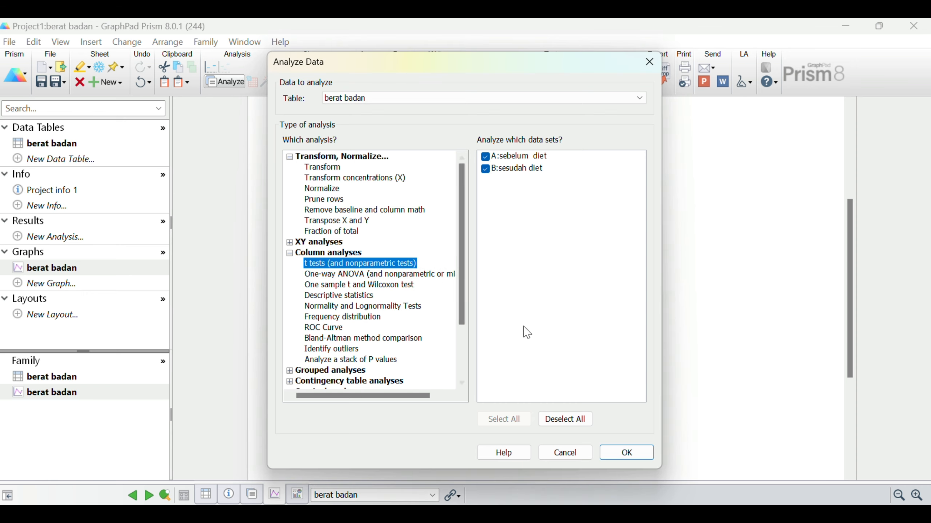
{"action": "left_click", "coordinate": [627, 454]}
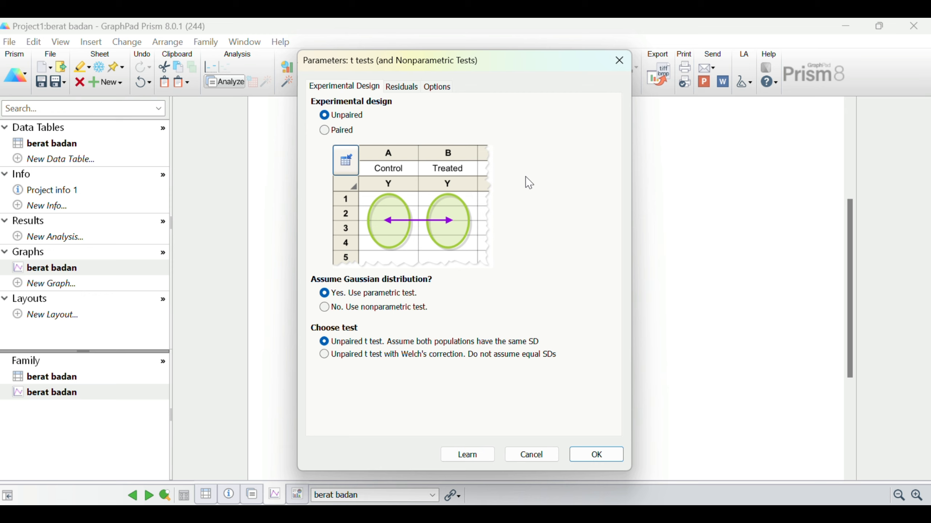
- Run an unpaired parametric t test that assumes both populations have the same SD
{"action": "left_click", "coordinate": [328, 132]}
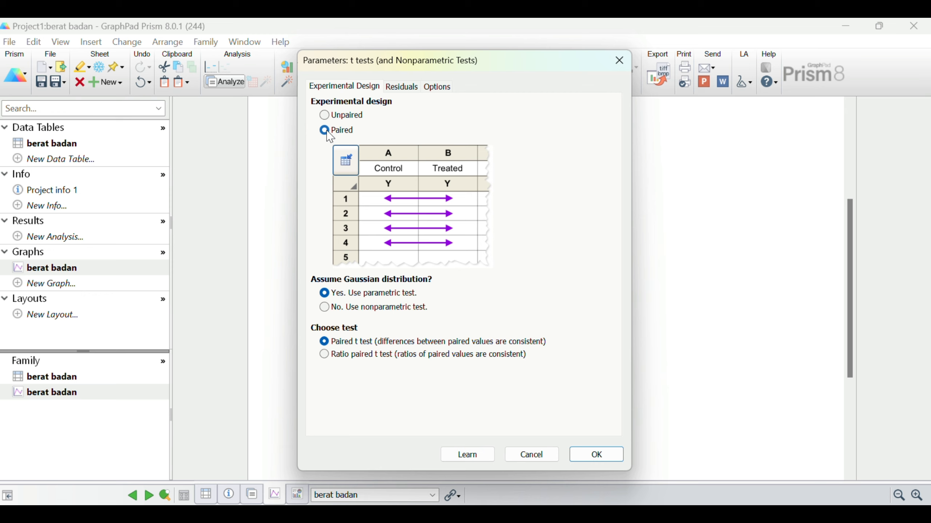
{"action": "left_click", "coordinate": [336, 116]}
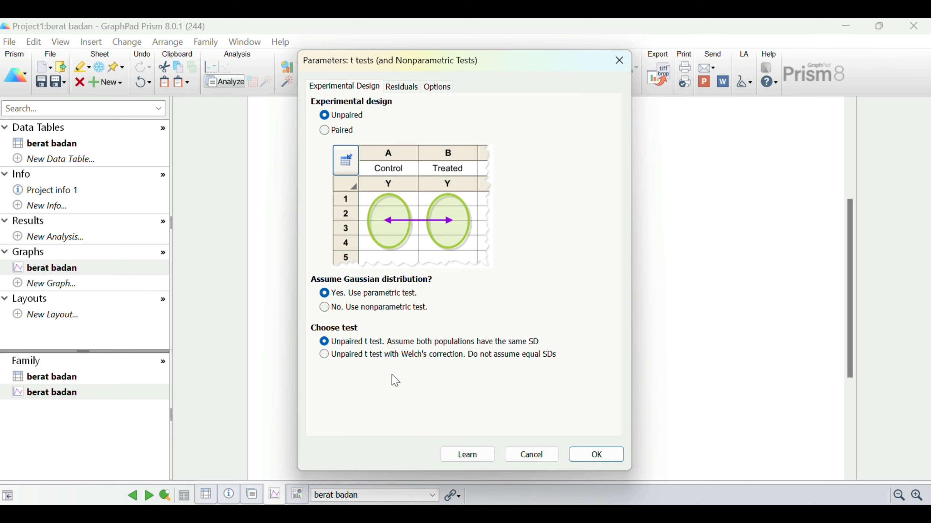
{"action": "left_click", "coordinate": [596, 455]}
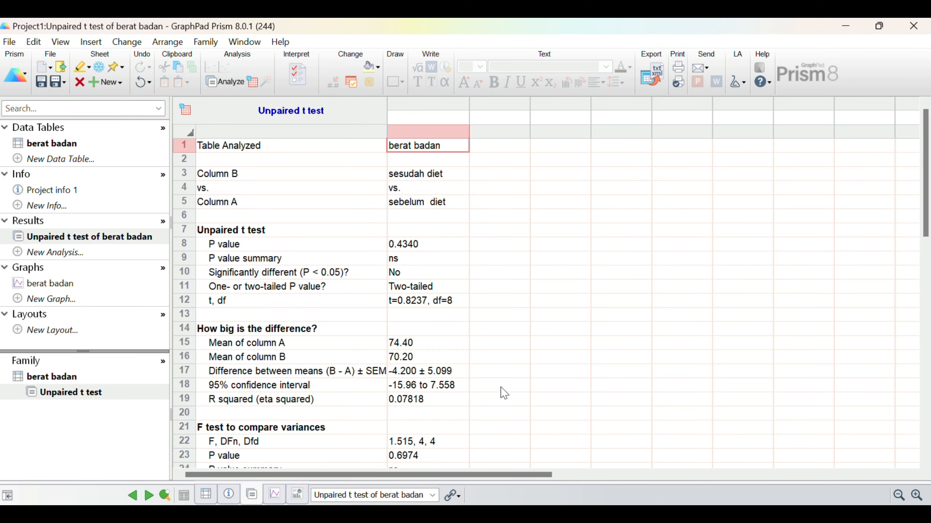
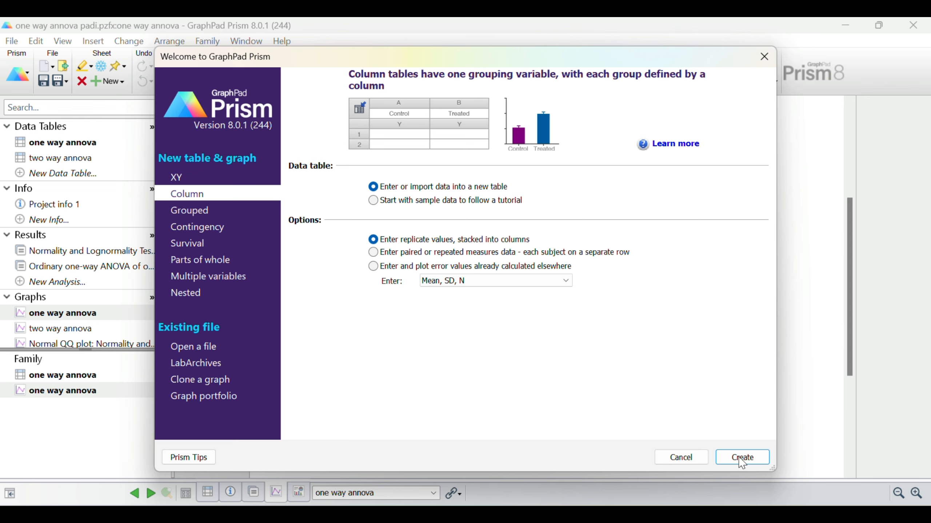
- Create a new column data table for replicate values stacked into columns
{"action": "left_click", "coordinate": [757, 458]}
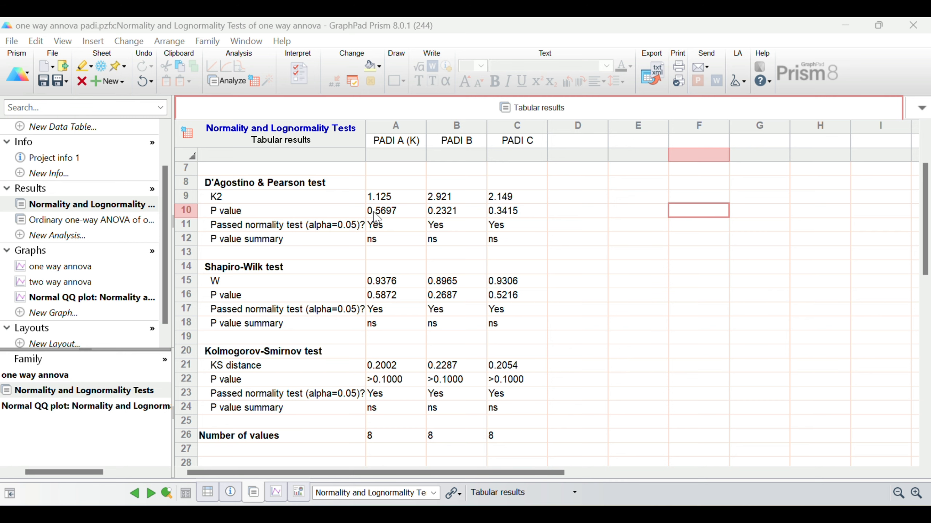
- Open the one way annova graph and apply the Black and White color scheme to it
{"action": "scroll", "coordinate": [67, 234], "scroll_direction": "up", "scroll_amount": 1}
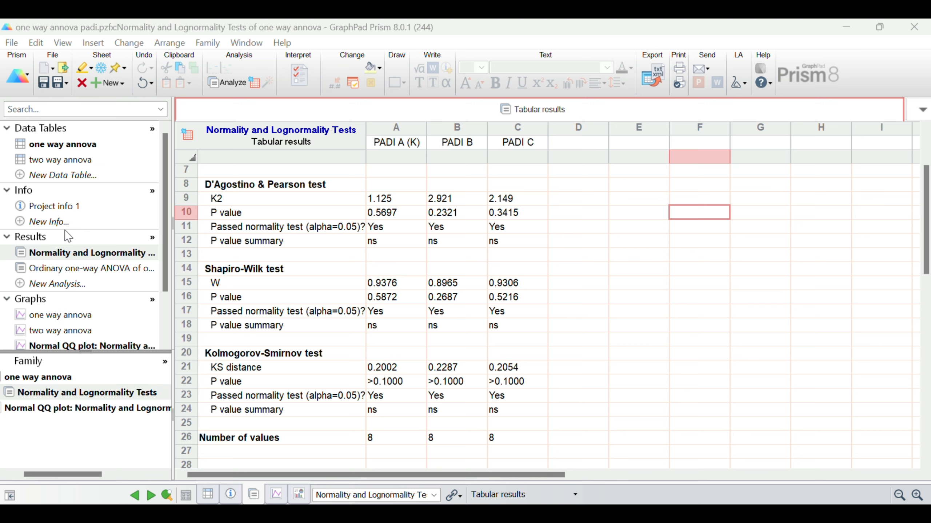
{"action": "left_click", "coordinate": [55, 315]}
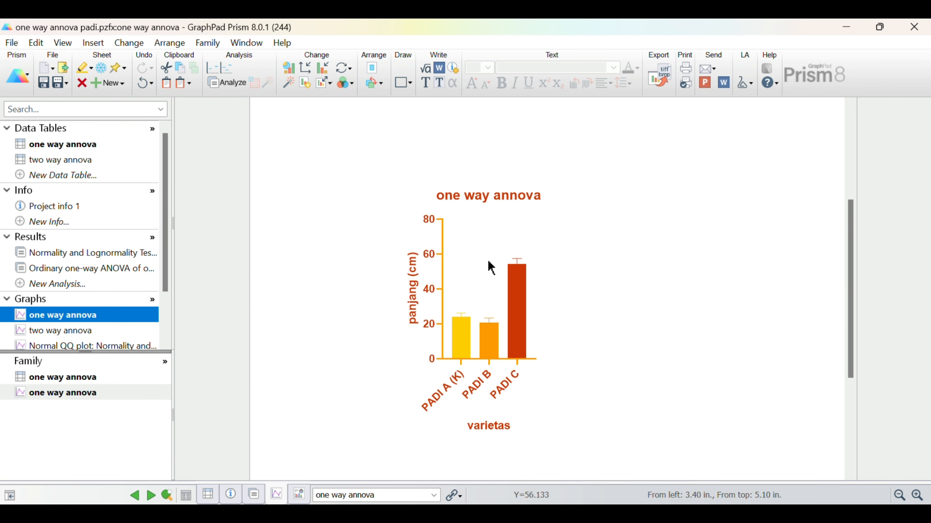
{"action": "left_click", "coordinate": [345, 83]}
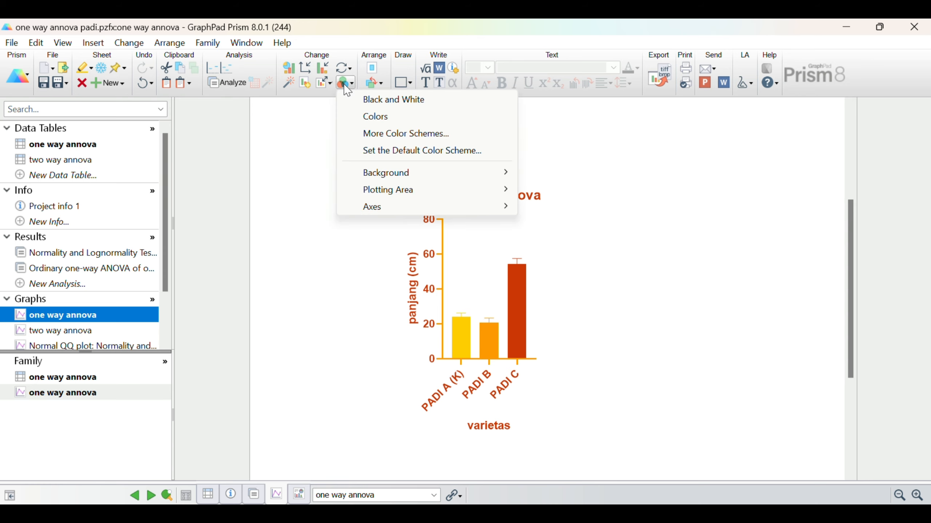
{"action": "left_click", "coordinate": [403, 99]}
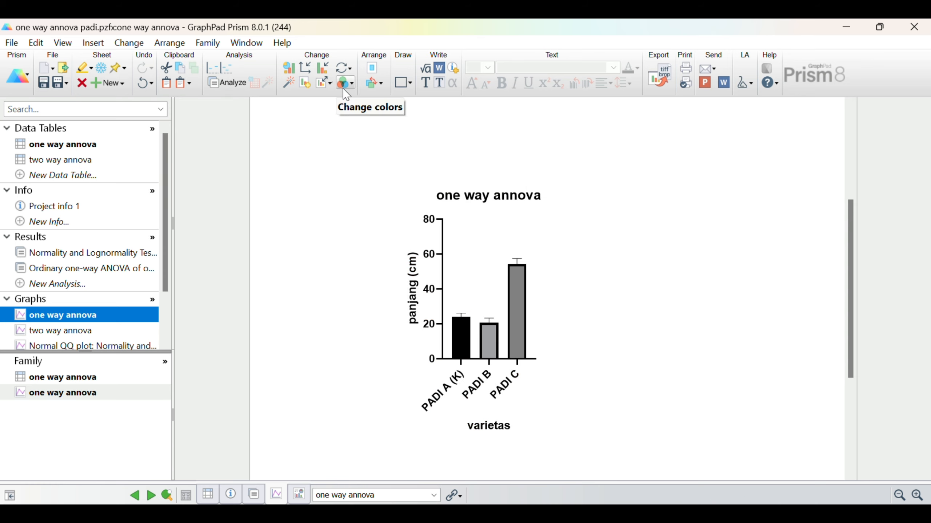
{"action": "left_click", "coordinate": [395, 47]}
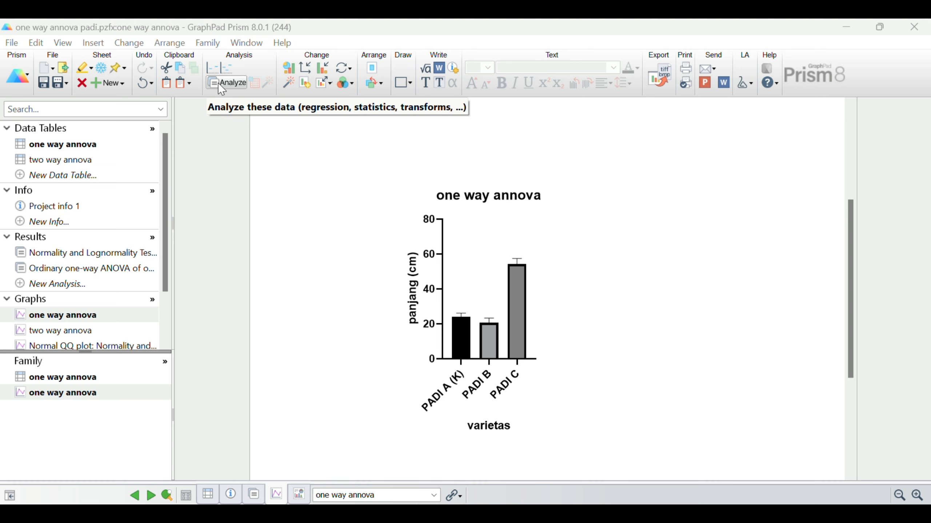
{"action": "scroll", "coordinate": [56, 314], "scroll_direction": "down", "scroll_amount": 2}
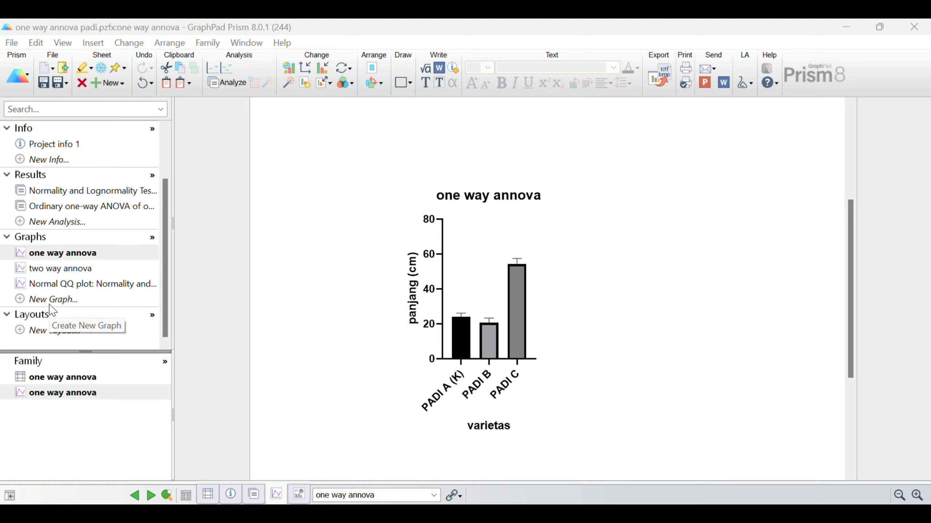
{"action": "scroll", "coordinate": [53, 294], "scroll_direction": "up", "scroll_amount": 1}
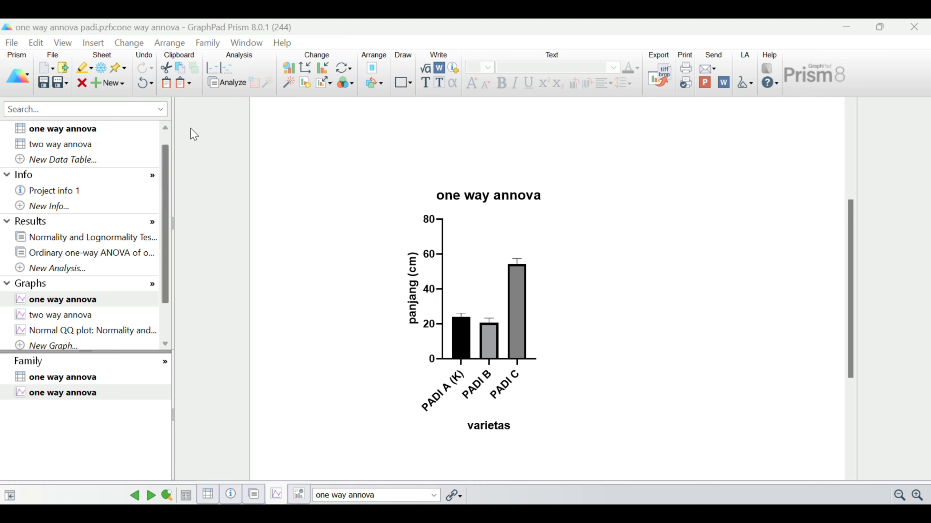
- Start a one-way ANOVA of the PADI A (K), PADI B and PADI C data sets, choosing to change the existing analysis's parameters
{"action": "left_click", "coordinate": [228, 87]}
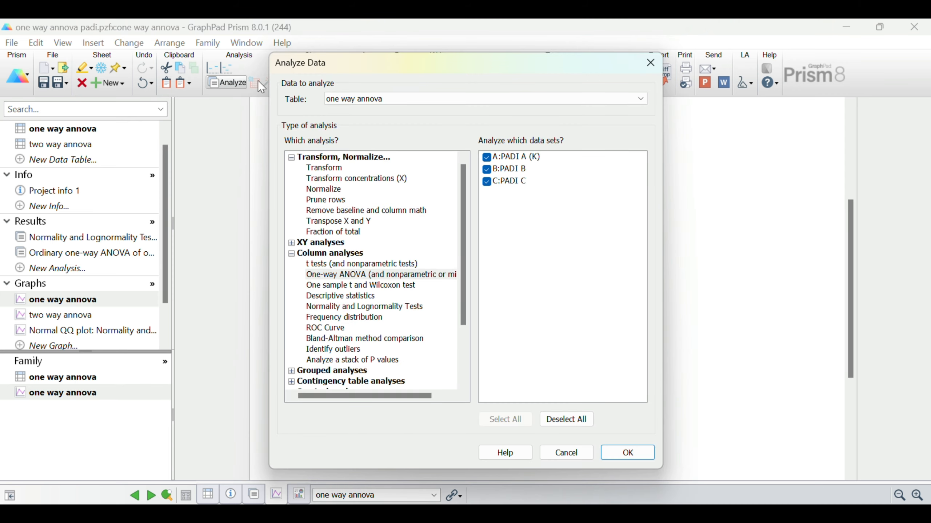
{"action": "left_click", "coordinate": [627, 453]}
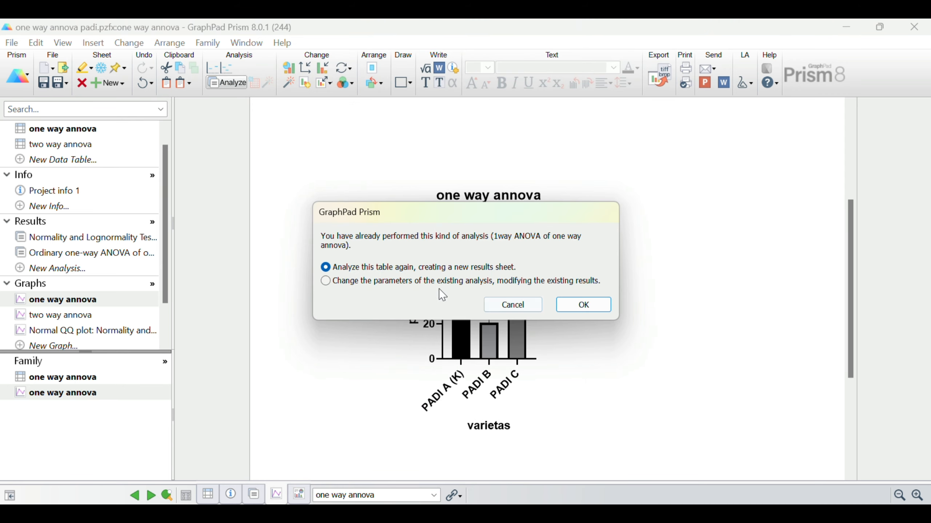
{"action": "left_click", "coordinate": [433, 281]}
{"action": "left_click", "coordinate": [586, 305]}
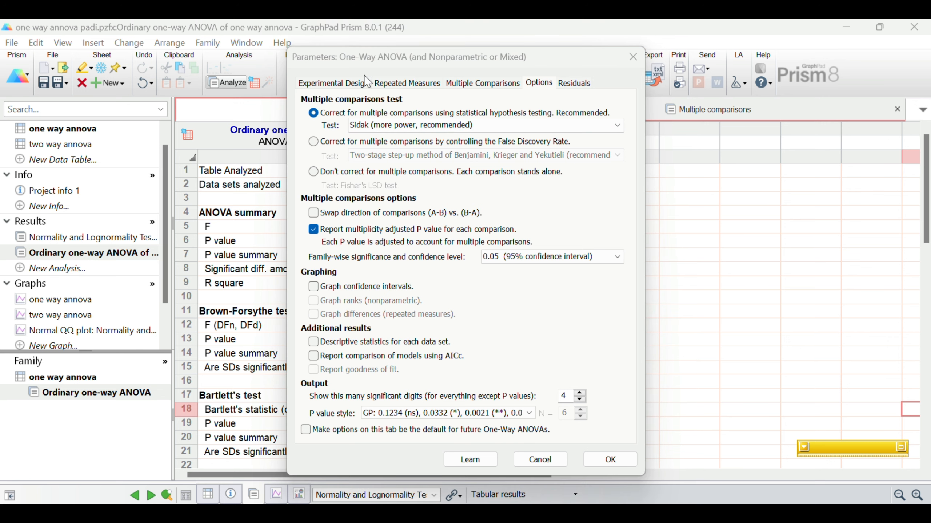
- Try the matched or repeated measures design for the one-way ANOVA and return it to no matching or pairing
{"action": "left_click", "coordinate": [346, 87]}
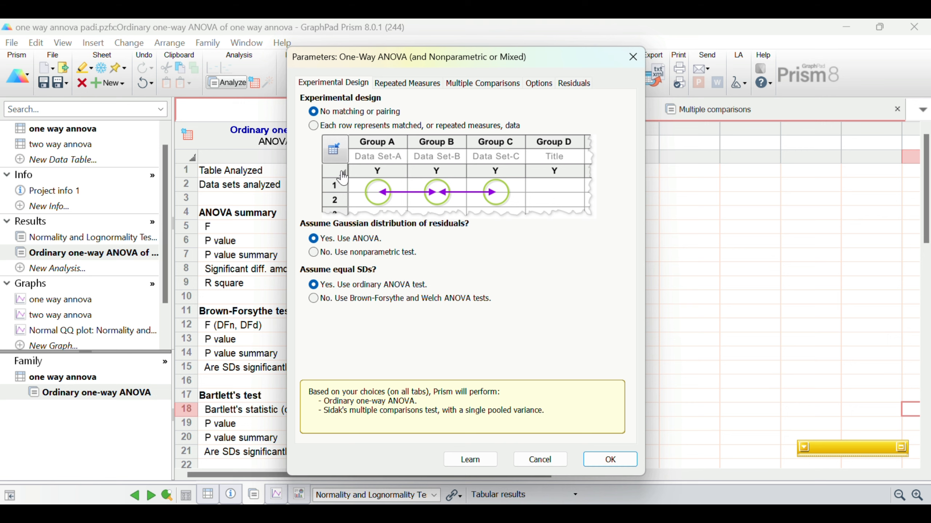
{"action": "left_click", "coordinate": [320, 127]}
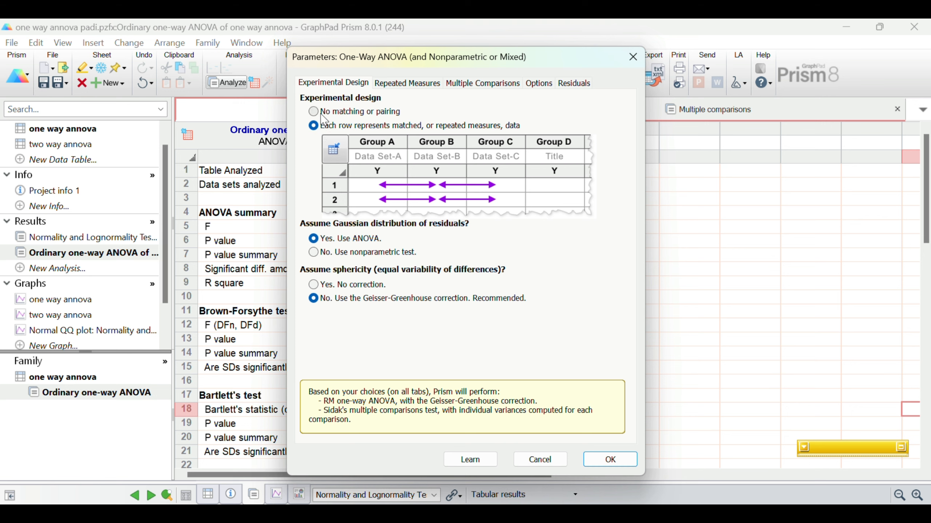
{"action": "left_click", "coordinate": [315, 112]}
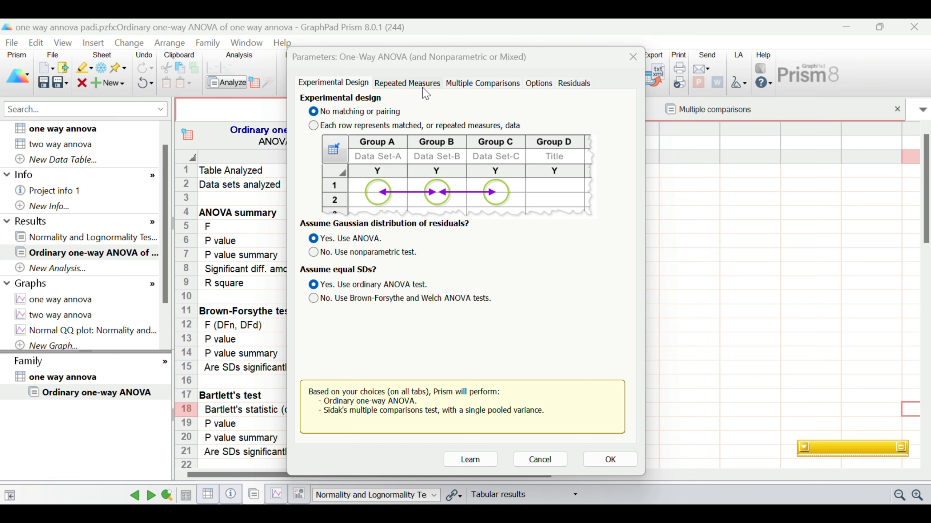
- Set the follow-up test to compare each column mean with control column PADI A (K) using Sidak, and run the one-way ANOVA
{"action": "left_click", "coordinate": [478, 84]}
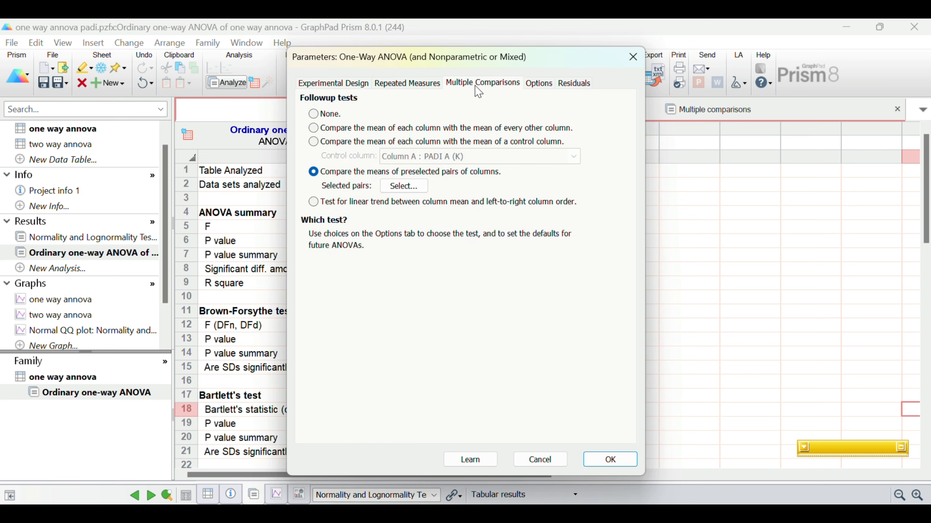
{"action": "left_click", "coordinate": [385, 42]}
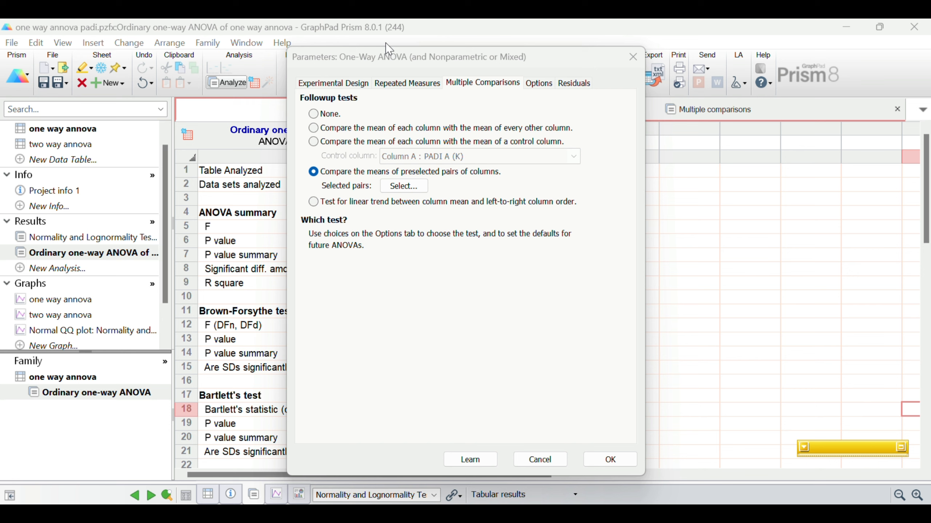
{"action": "left_click", "coordinate": [350, 144]}
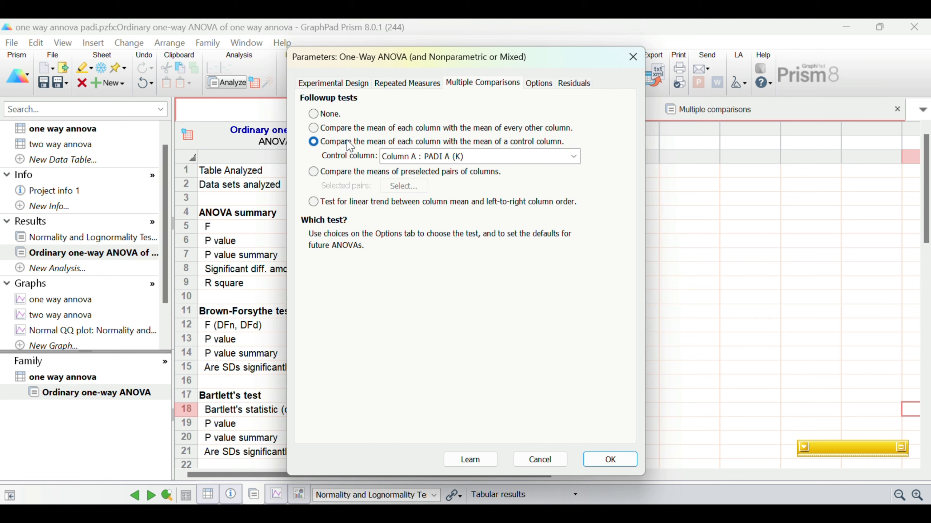
{"action": "key", "text": "ctrl+Tab"}
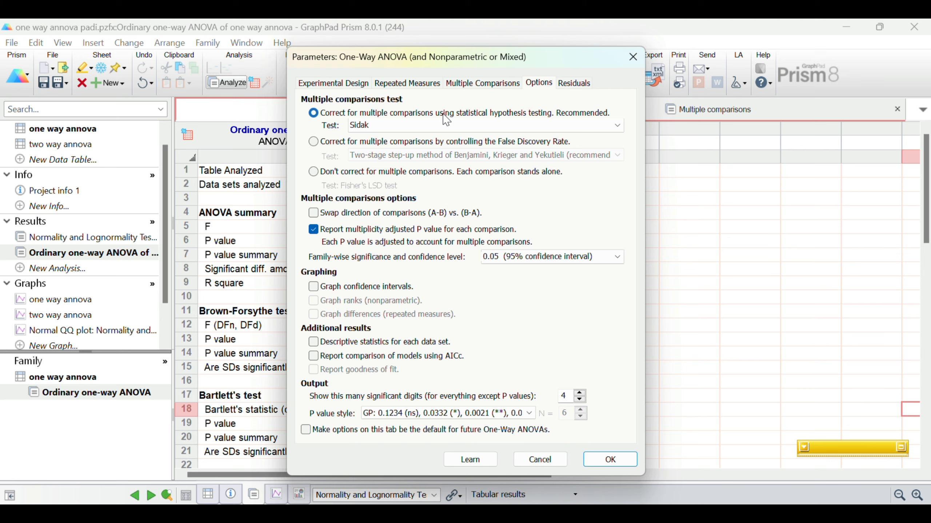
{"action": "left_click", "coordinate": [389, 128]}
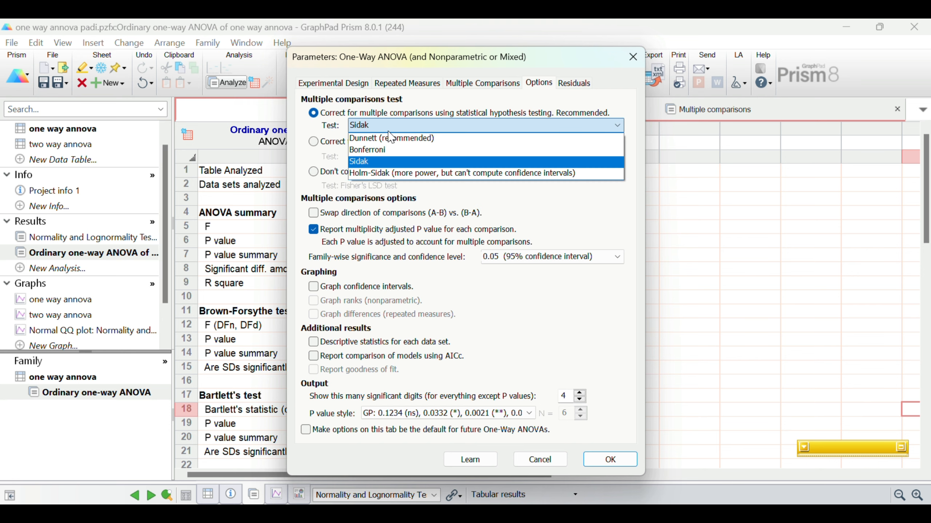
{"action": "left_click", "coordinate": [389, 128]}
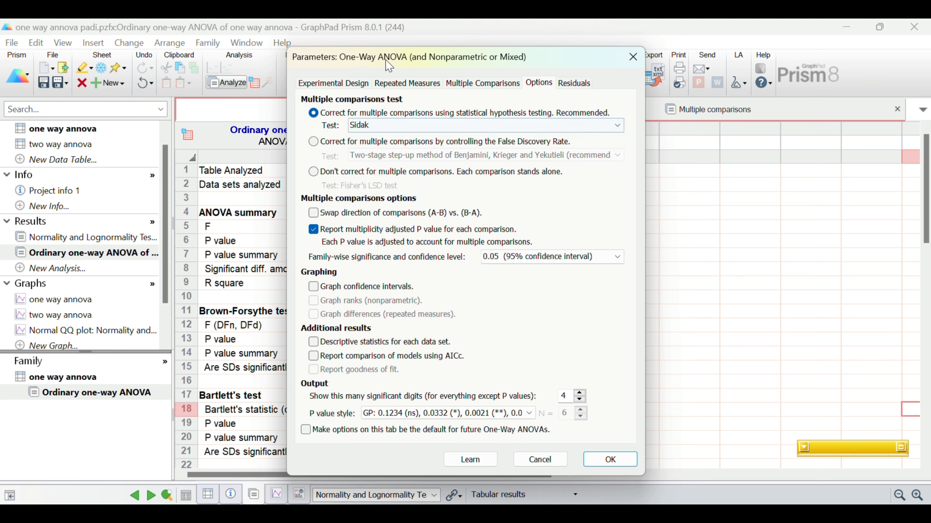
{"action": "left_click", "coordinate": [606, 461]}
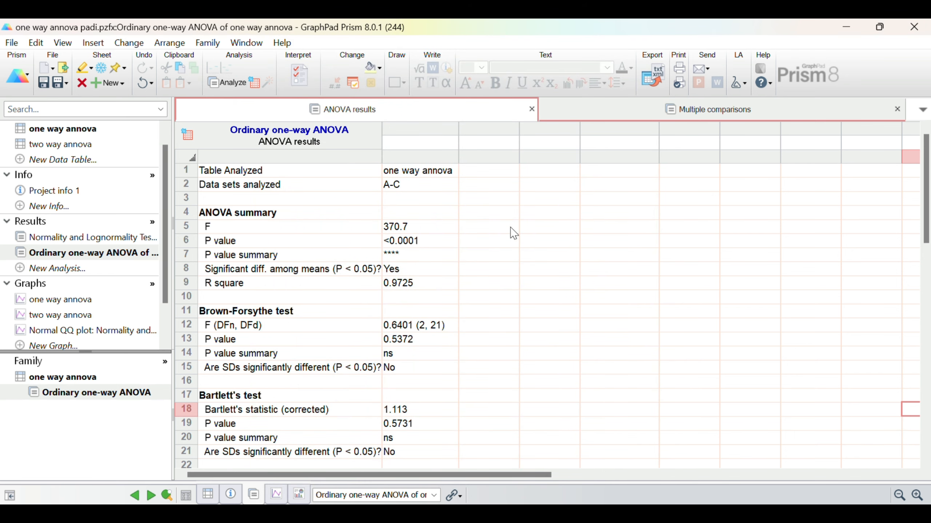
- Review the multiple comparisons results, and draw a capped line above the bars from PADI A (K) to PADI C on the one way annova graph
{"action": "left_click", "coordinate": [609, 107]}
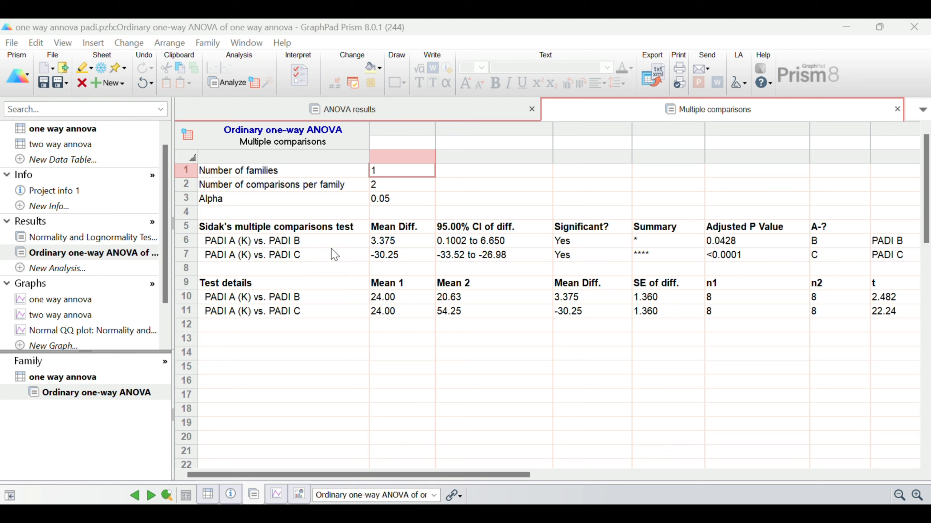
{"action": "key", "text": "ctrl+Page_Down"}
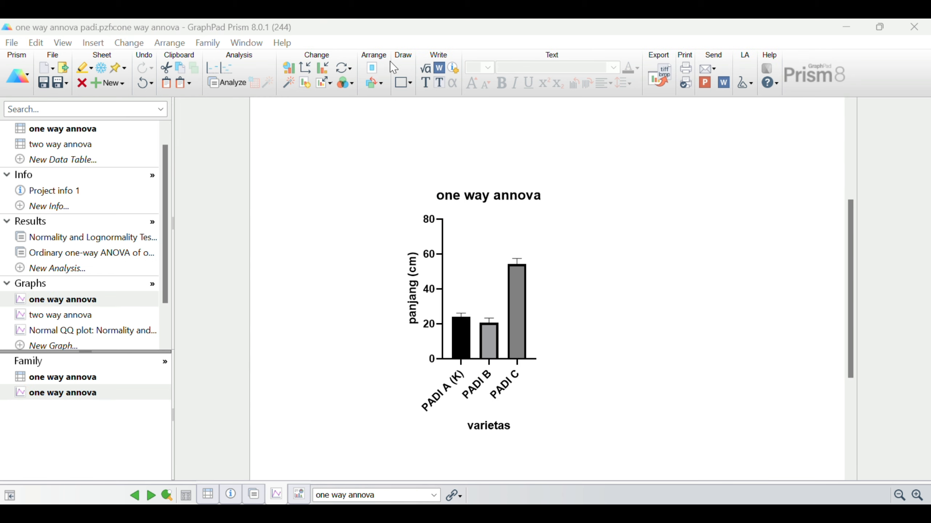
{"action": "left_click", "coordinate": [411, 89]}
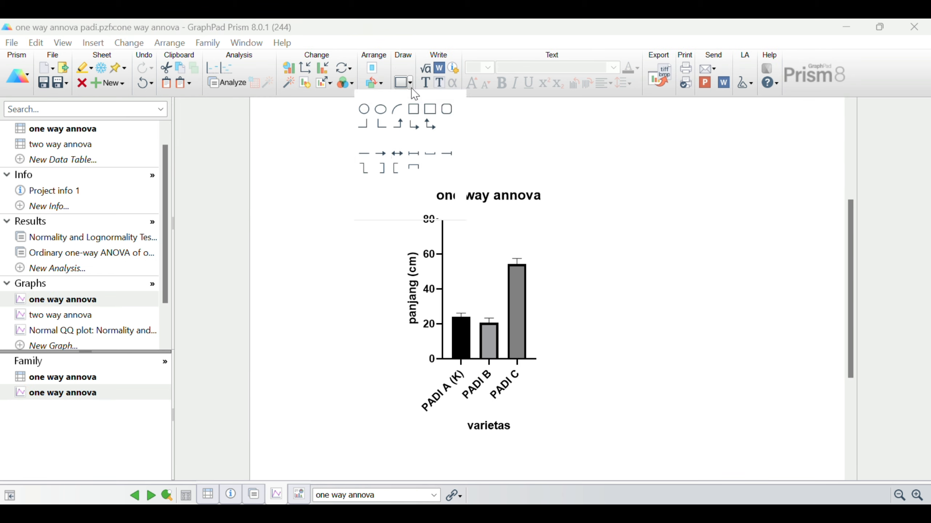
{"action": "left_click", "coordinate": [413, 153]}
{"action": "left_click_drag", "start_coordinate": [457, 231], "coordinate": [519, 231]}
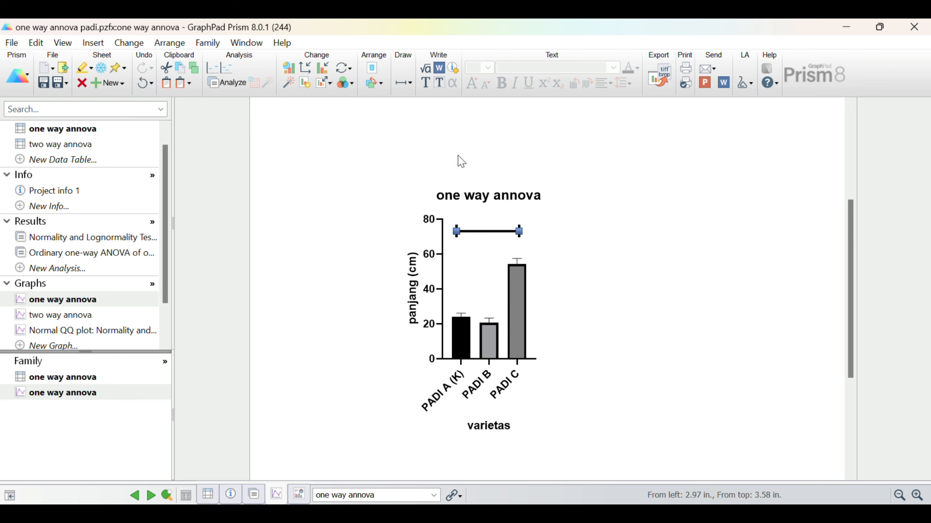
{"action": "left_click", "coordinate": [567, 211]}
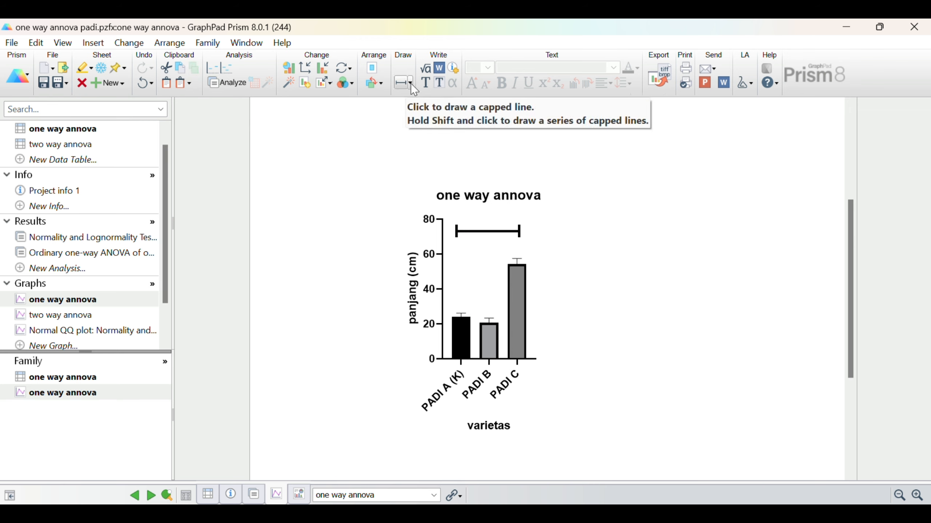
- Add the text "***" above the capped line on the one way annova graph
{"action": "left_click", "coordinate": [426, 88]}
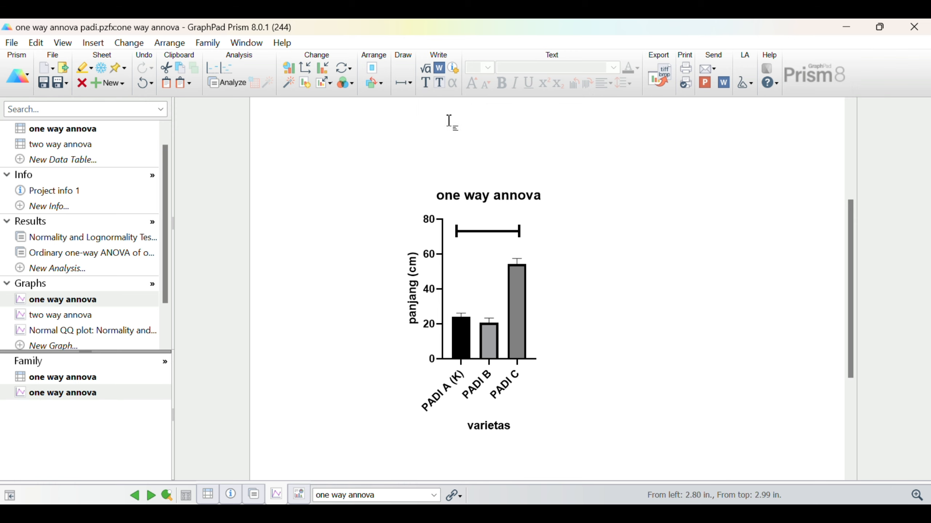
{"action": "left_click", "coordinate": [474, 218]}
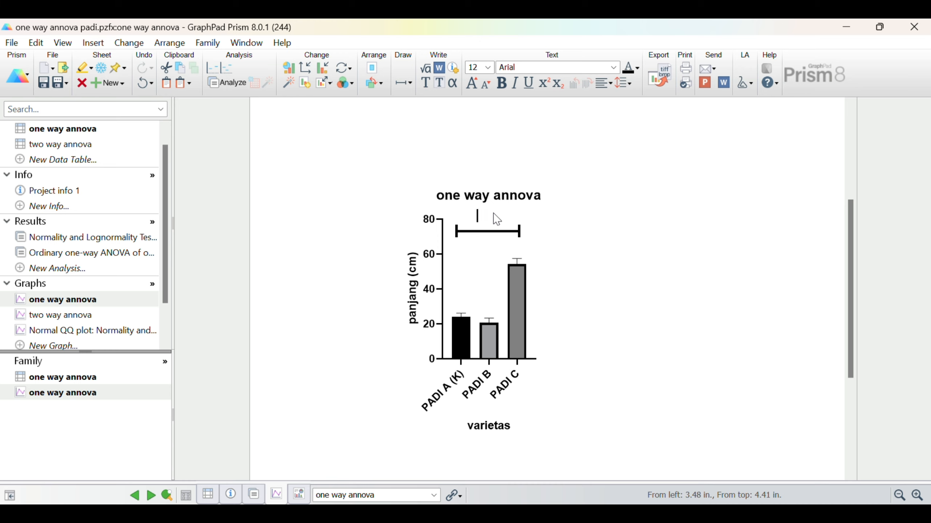
{"action": "type", "text": "***"}
{"action": "left_click", "coordinate": [711, 245]}
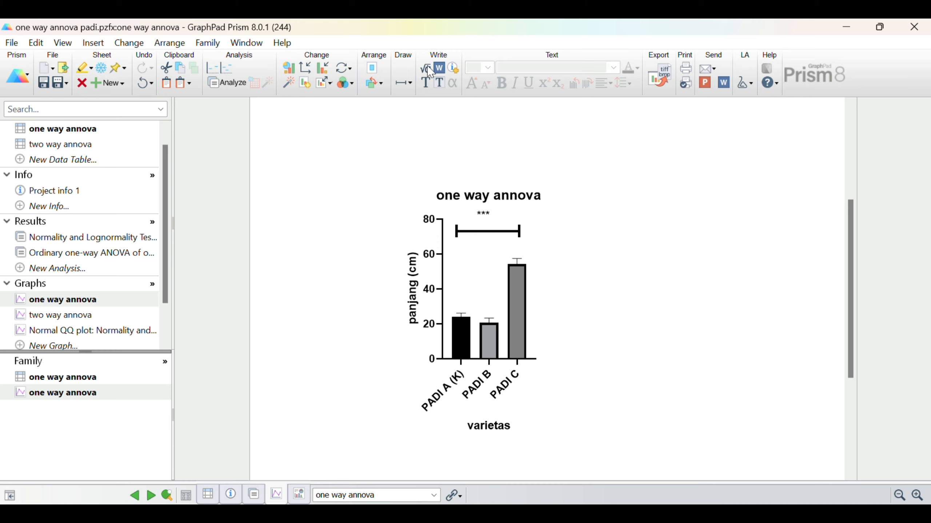
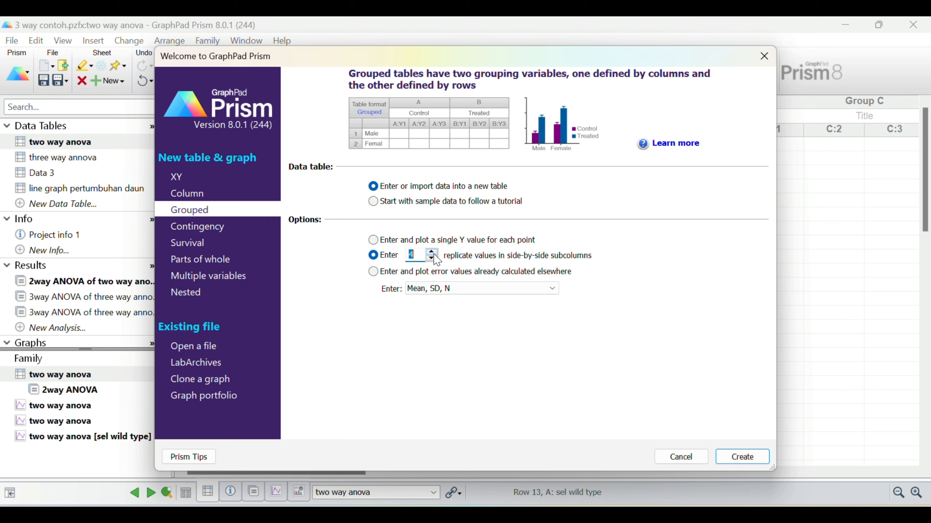
- Create a grouped data table with 4 replicate values in side-by-side subcolumns
{"action": "left_click", "coordinate": [747, 459]}
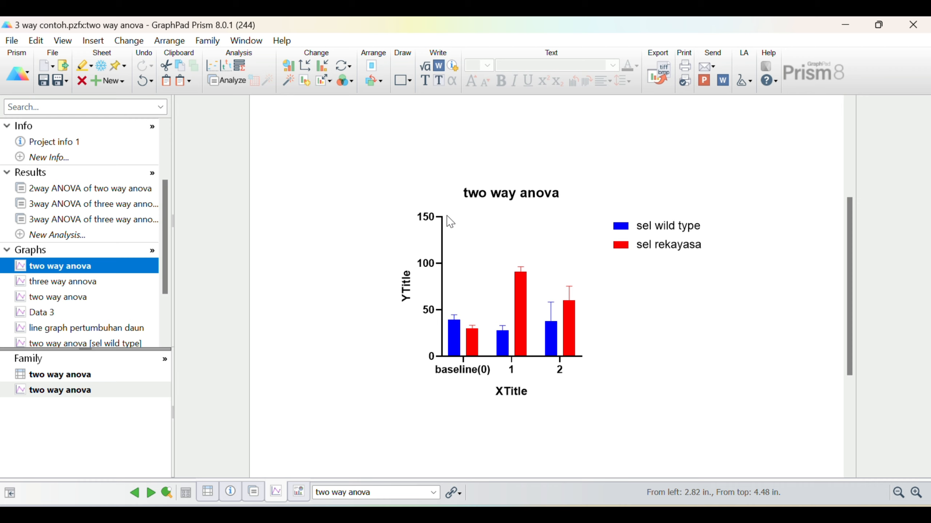
- Start a two-way ANOVA (or mixed model) on the sel wild type and sel rekayasa data sets of the two way anova table
{"action": "left_click", "coordinate": [215, 81]}
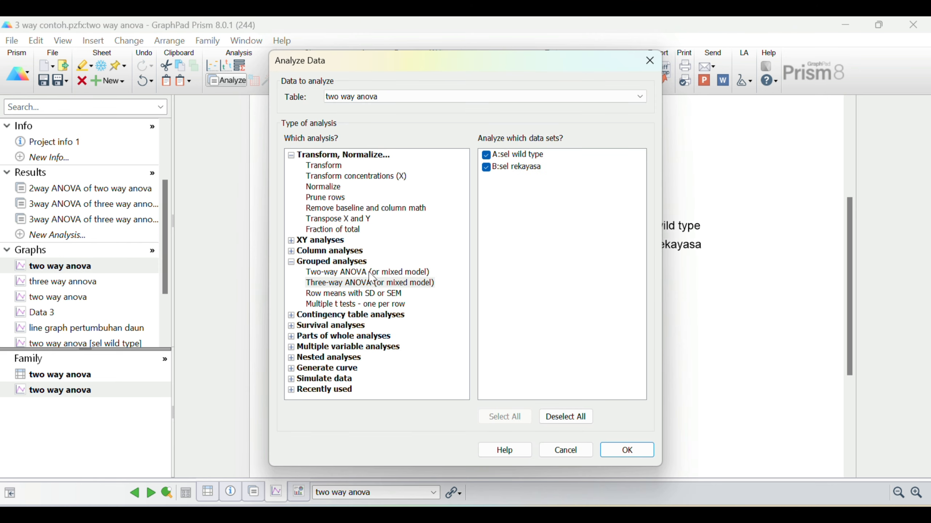
{"action": "left_click", "coordinate": [369, 273]}
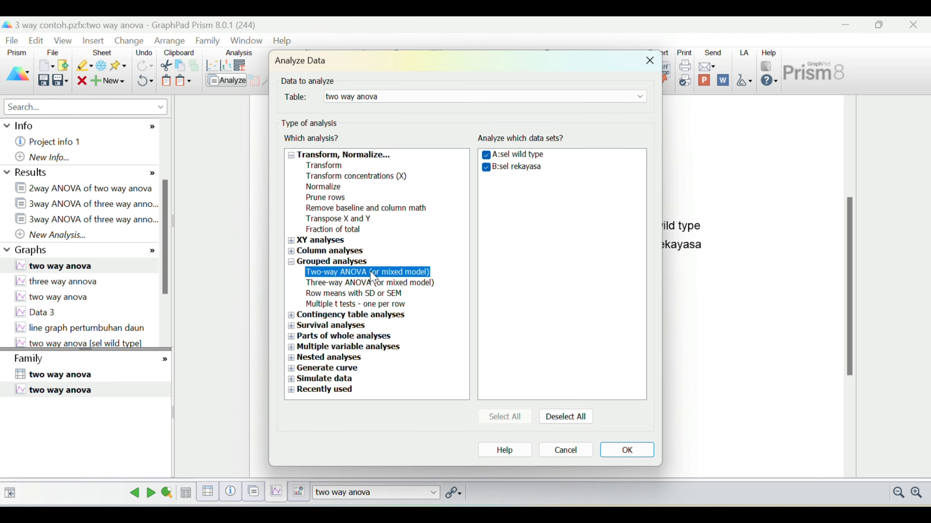
{"action": "left_click", "coordinate": [614, 452]}
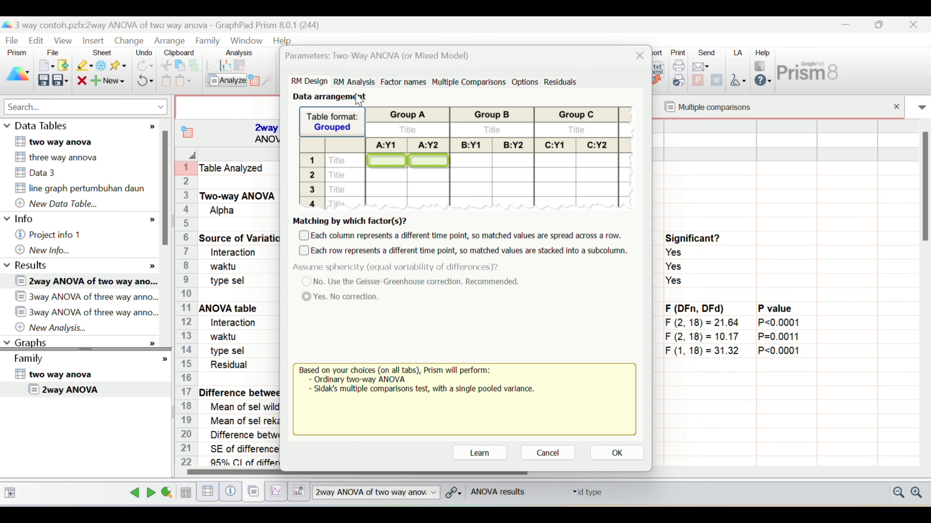
- Try matching values across rows with each column as a different time point, and clear that option again
{"action": "left_click", "coordinate": [413, 236]}
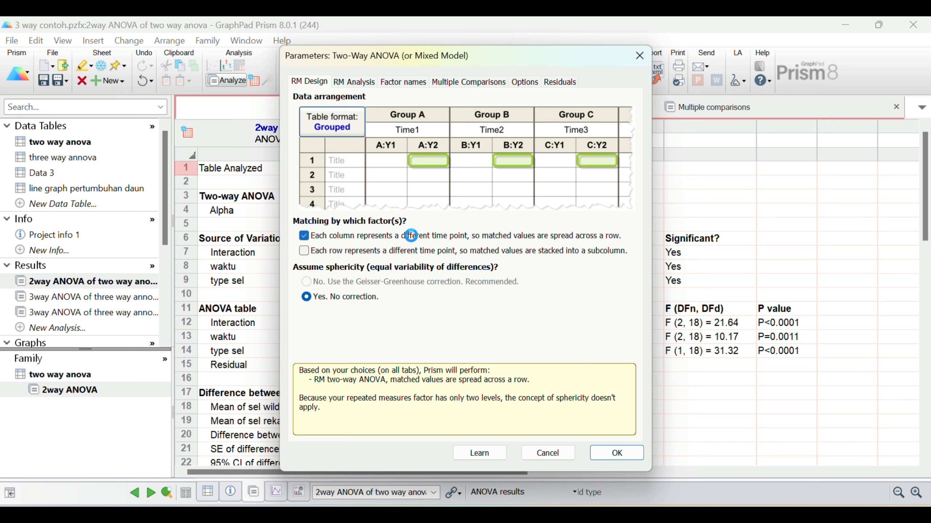
{"action": "left_click", "coordinate": [411, 236]}
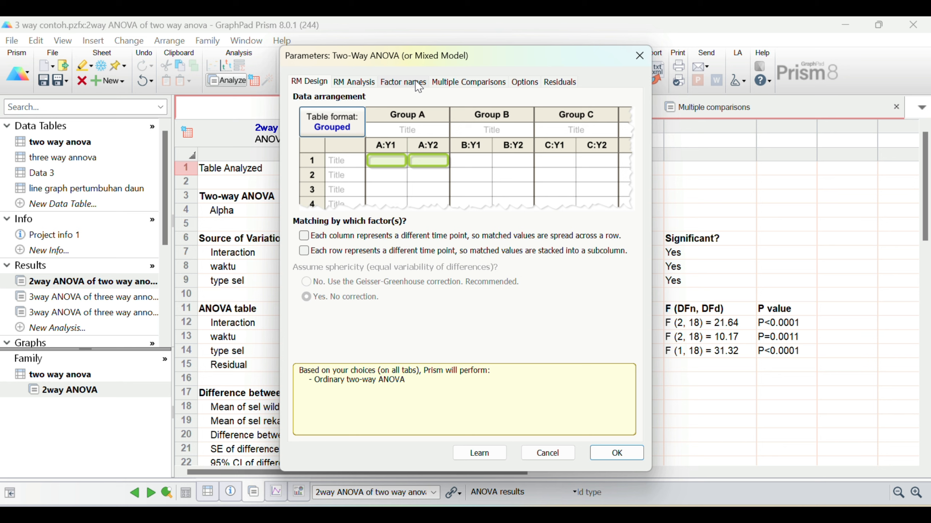
- Set multiple comparisons to compare cell means regardless of rows and columns, each with every other, and run the two-way ANOVA
{"action": "left_click", "coordinate": [403, 82]}
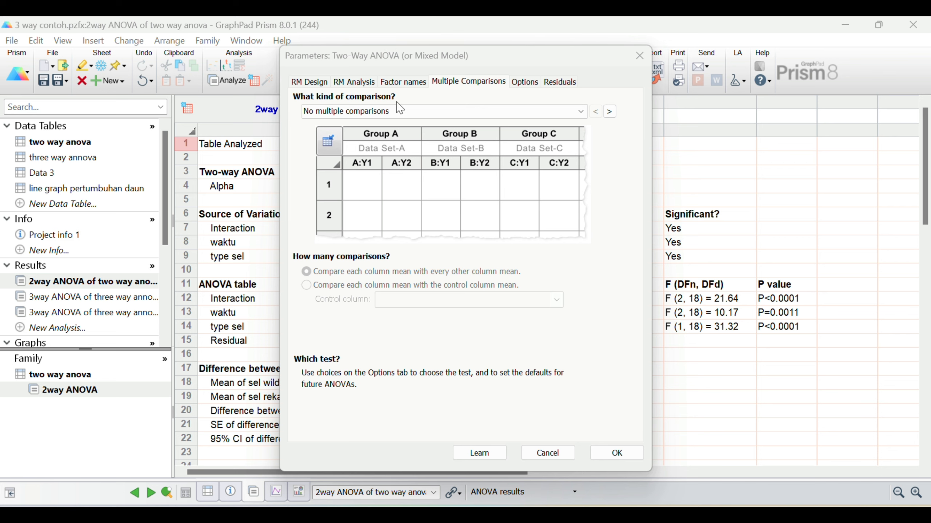
{"action": "left_click", "coordinate": [397, 112]}
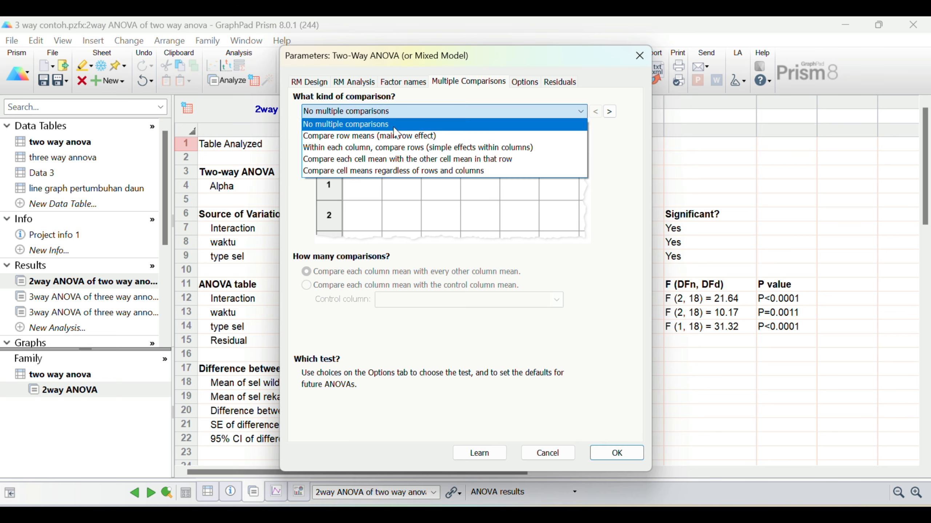
{"action": "left_click", "coordinate": [395, 172]}
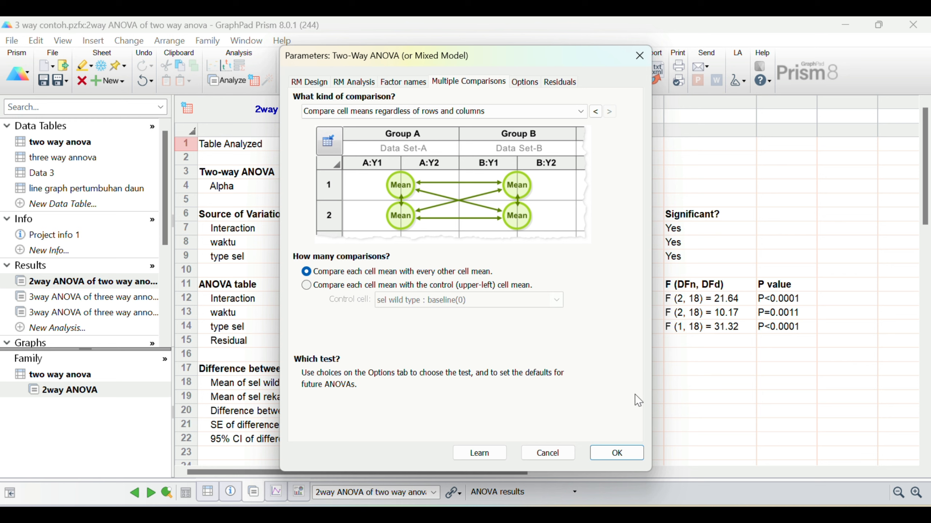
{"action": "left_click", "coordinate": [618, 453]}
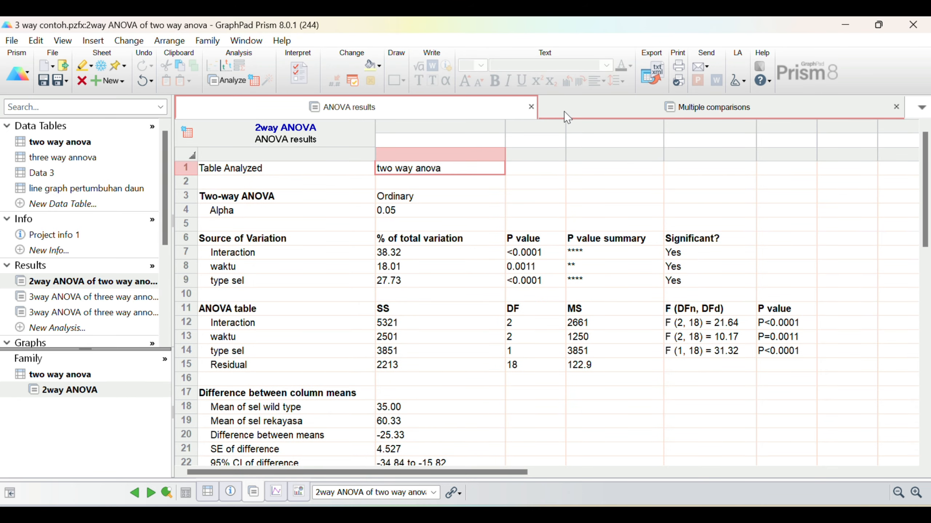
- Examine the two-way ANOVA's multiple comparisons results for significance between cell means
{"action": "left_click", "coordinate": [676, 107]}
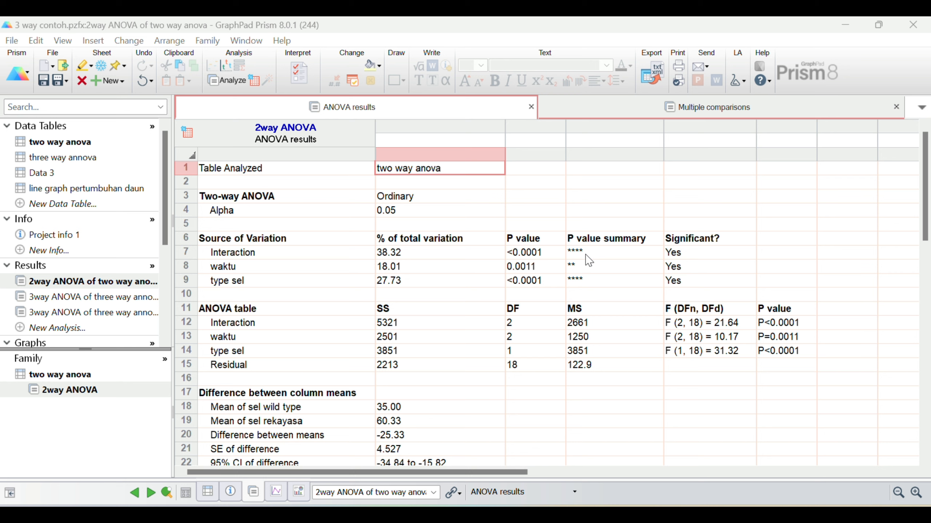
{"action": "left_click", "coordinate": [672, 109]}
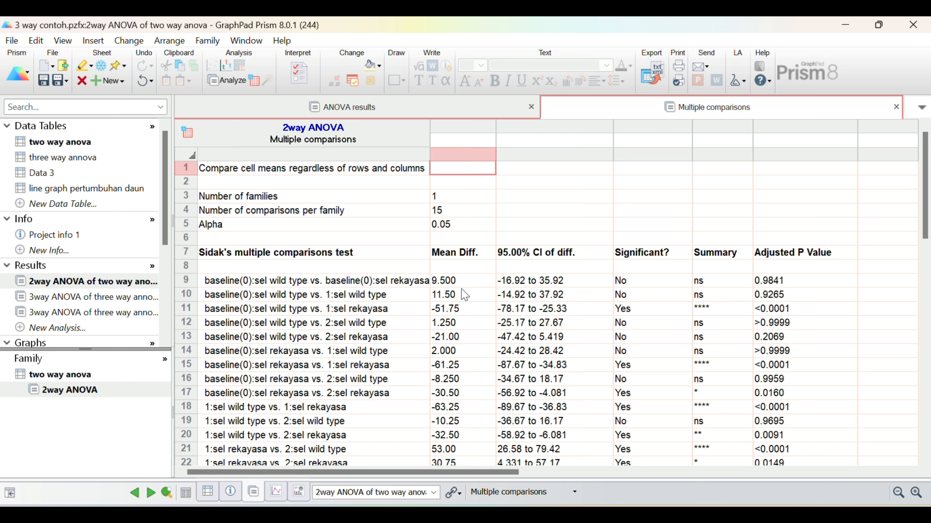
{"action": "scroll", "coordinate": [94, 303], "scroll_direction": "down", "scroll_amount": 1}
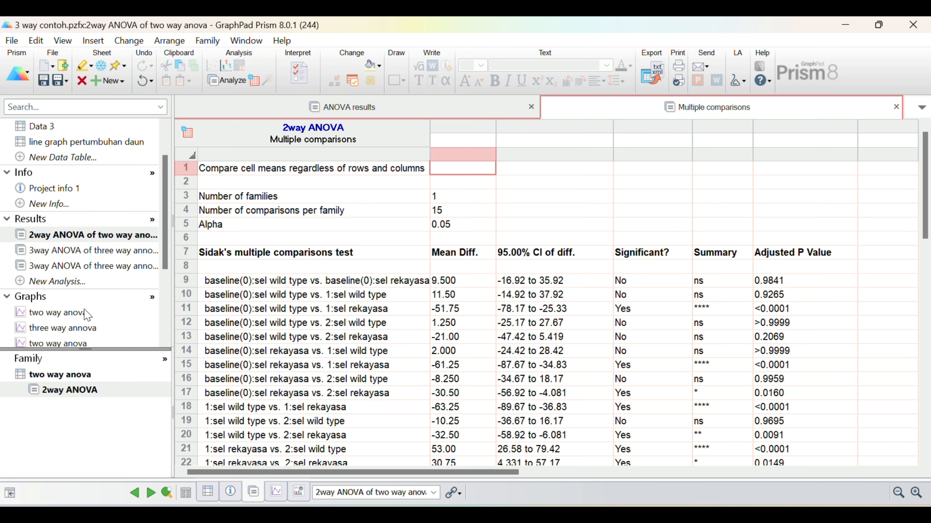
- Open the two way anova graph, followed by the three way annova graph
{"action": "left_click", "coordinate": [70, 314]}
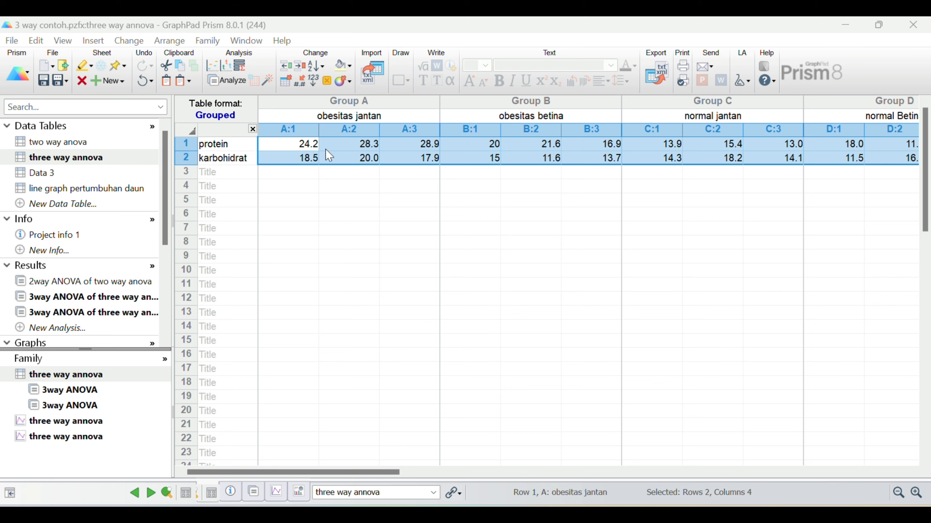
{"action": "scroll", "coordinate": [53, 297], "scroll_direction": "down", "scroll_amount": 1}
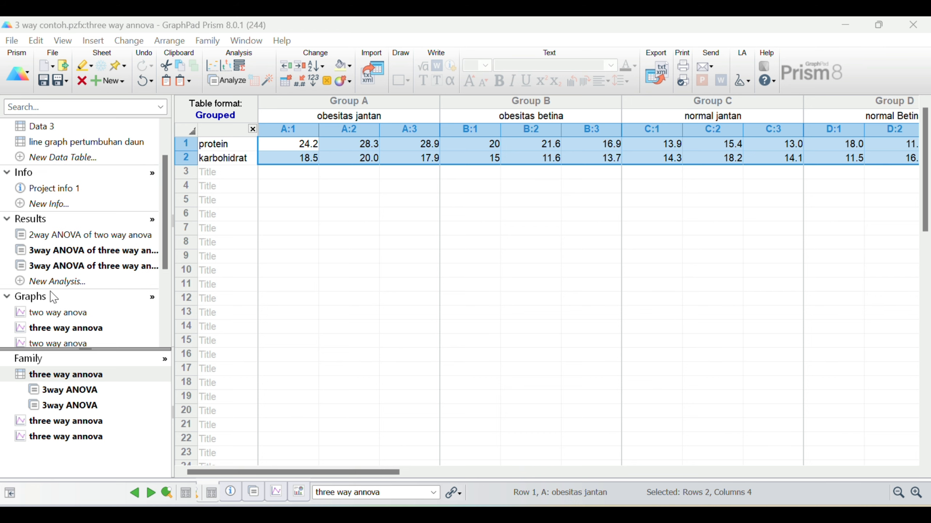
{"action": "left_click", "coordinate": [53, 327]}
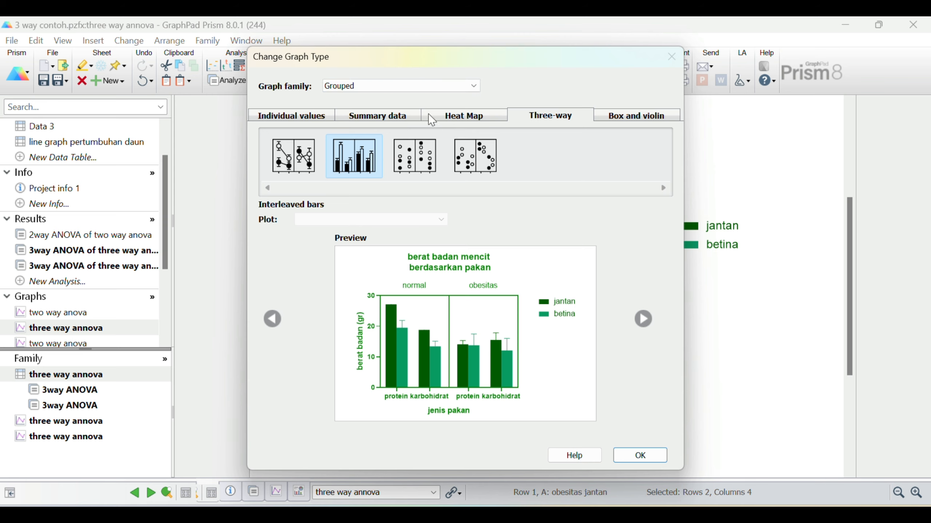
- Preview other graph types, apply three-way interleaved bars to the three way annova graph, and choose Colors for its color scheme
{"action": "left_click", "coordinate": [394, 118]}
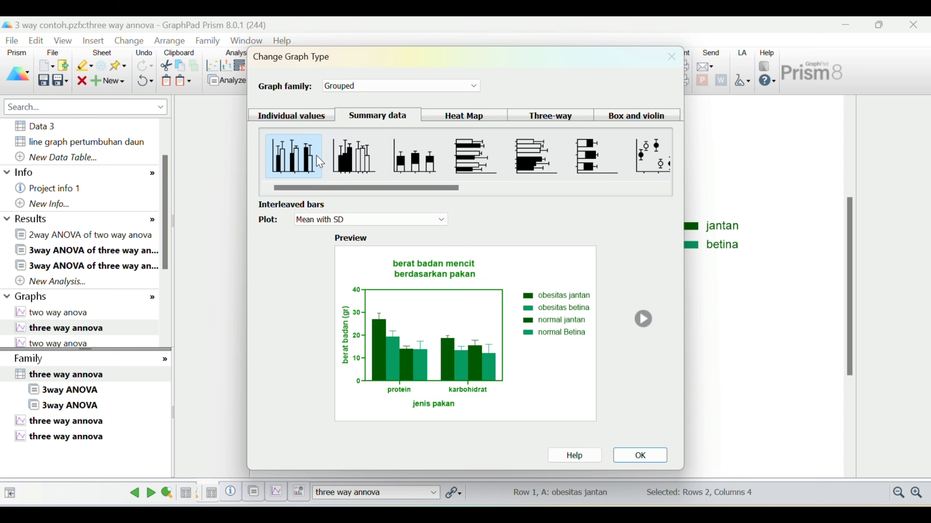
{"action": "left_click", "coordinate": [353, 156]}
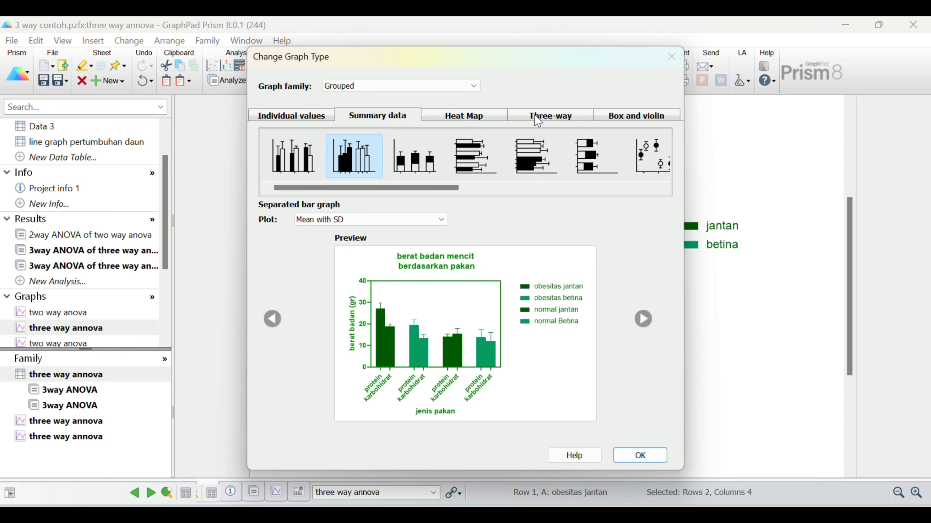
{"action": "left_click", "coordinate": [545, 117]}
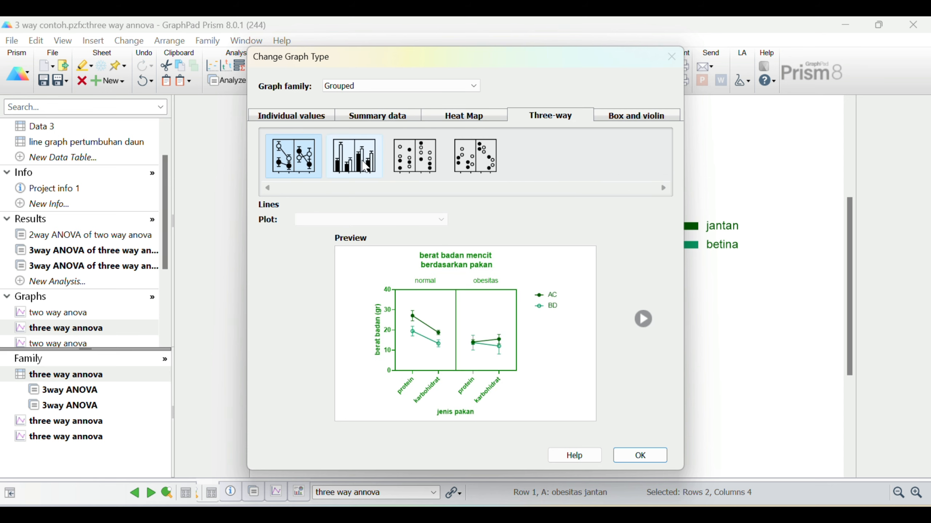
{"action": "left_click", "coordinate": [424, 156]}
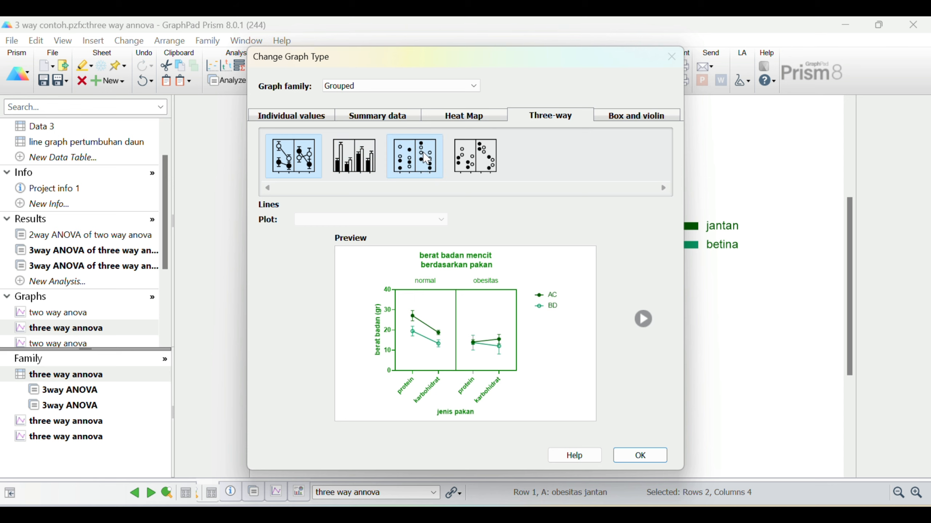
{"action": "double_click", "coordinate": [359, 170]}
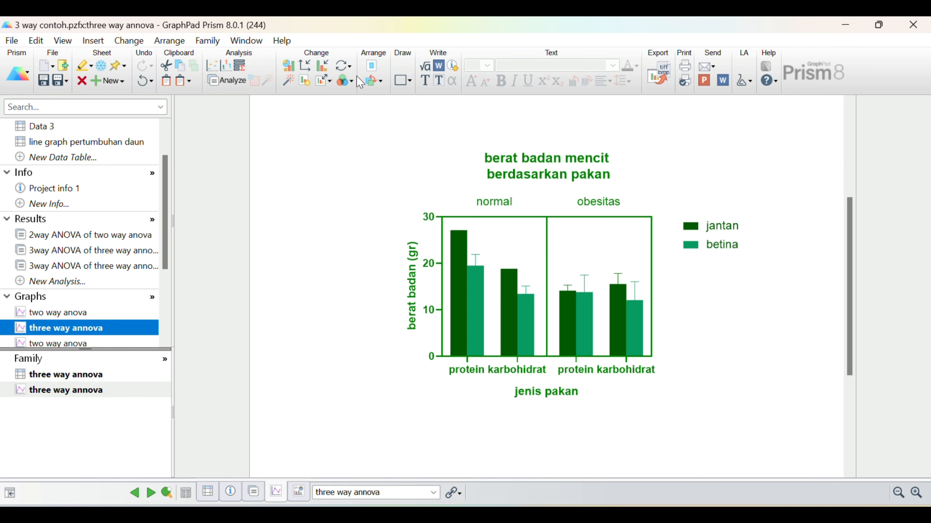
{"action": "left_click", "coordinate": [345, 80]}
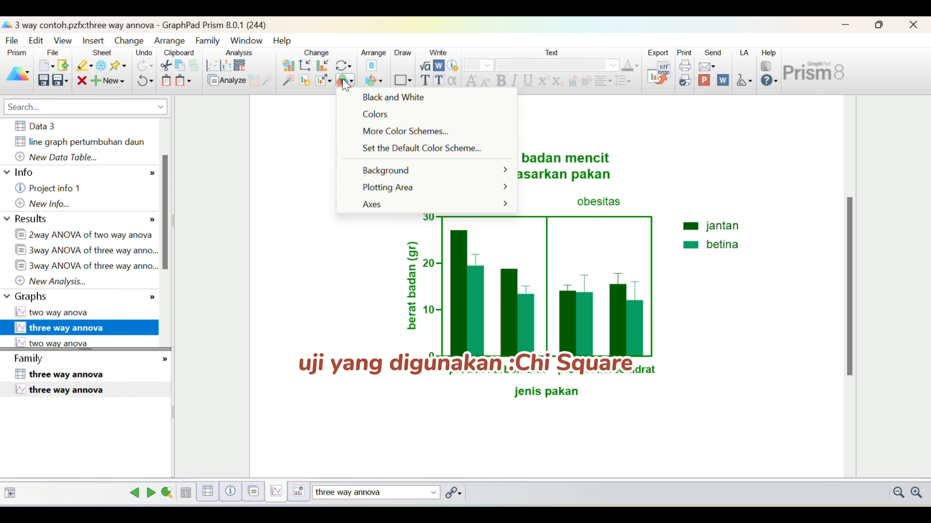
{"action": "left_click", "coordinate": [399, 118]}
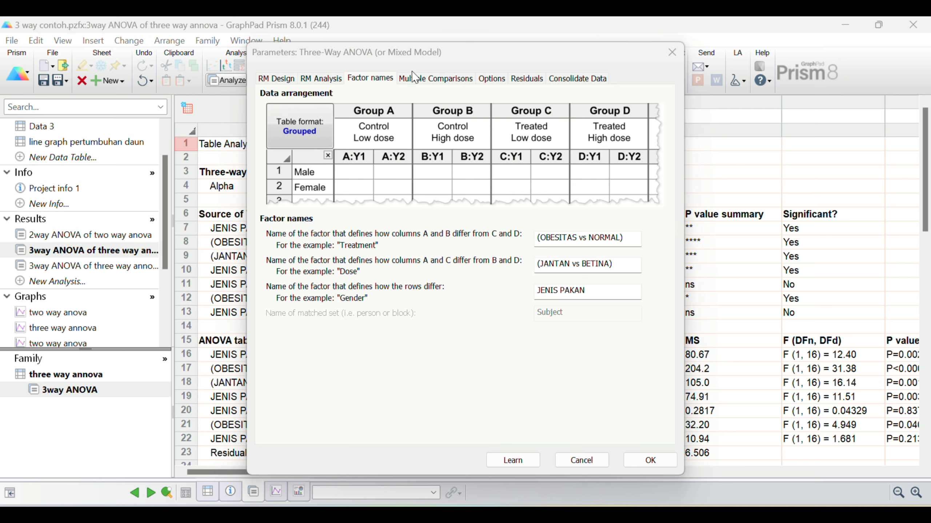
- Set the three-way ANOVA's multiple comparisons to compare each cell mean in row 1 with the cell mean just below, and run the analysis
{"action": "left_click", "coordinate": [418, 83]}
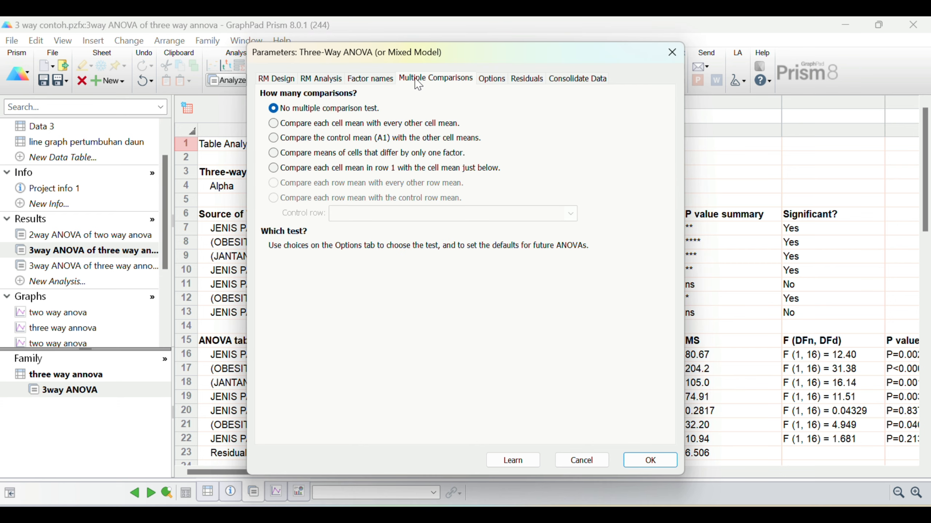
{"action": "left_click", "coordinate": [324, 171]}
{"action": "left_click", "coordinate": [660, 460]}
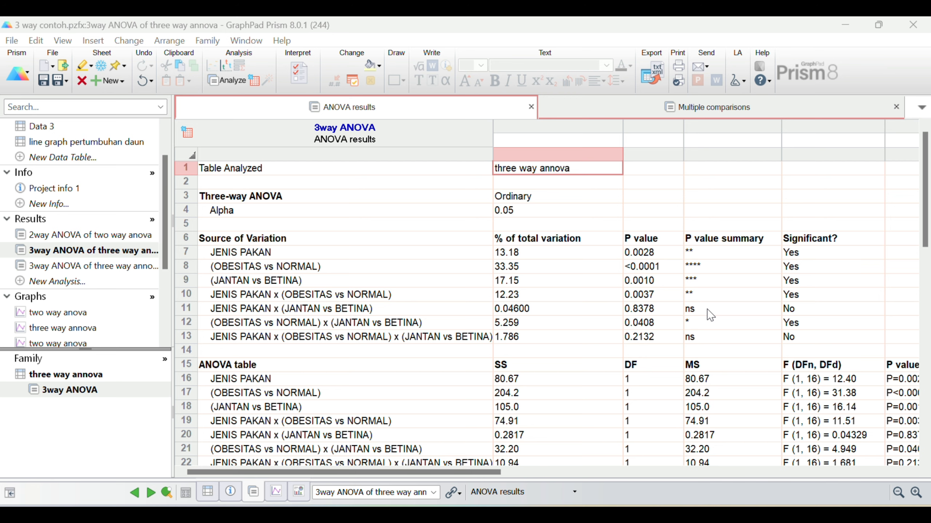
- Examine the three-way ANOVA's multiple comparisons results for significance between protein and karbohidrat in each group
{"action": "left_click", "coordinate": [663, 112]}
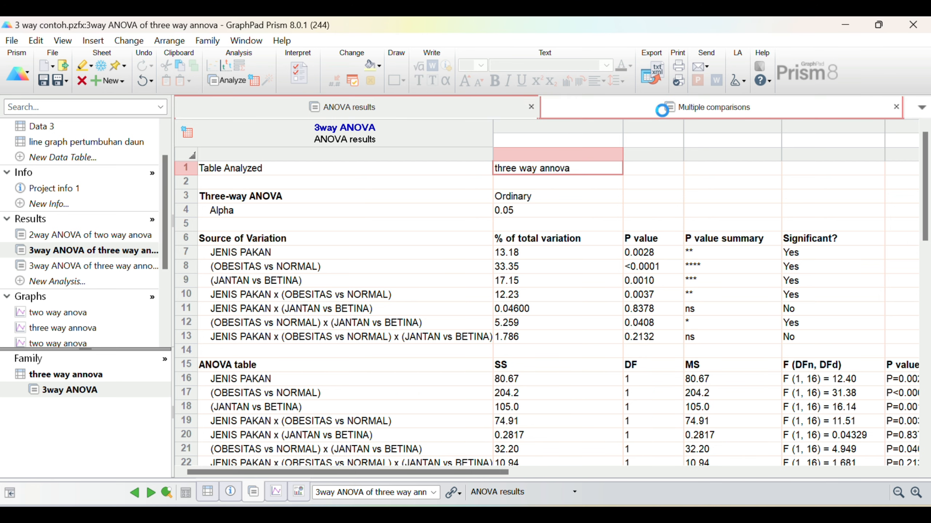
{"action": "scroll", "coordinate": [623, 359], "scroll_direction": "down", "scroll_amount": 3}
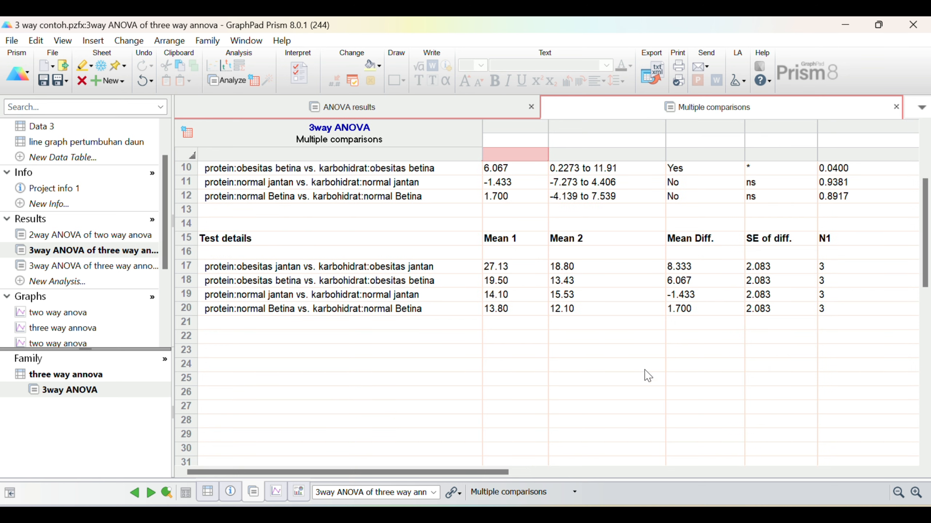
{"action": "scroll", "coordinate": [604, 356], "scroll_direction": "up", "scroll_amount": 3}
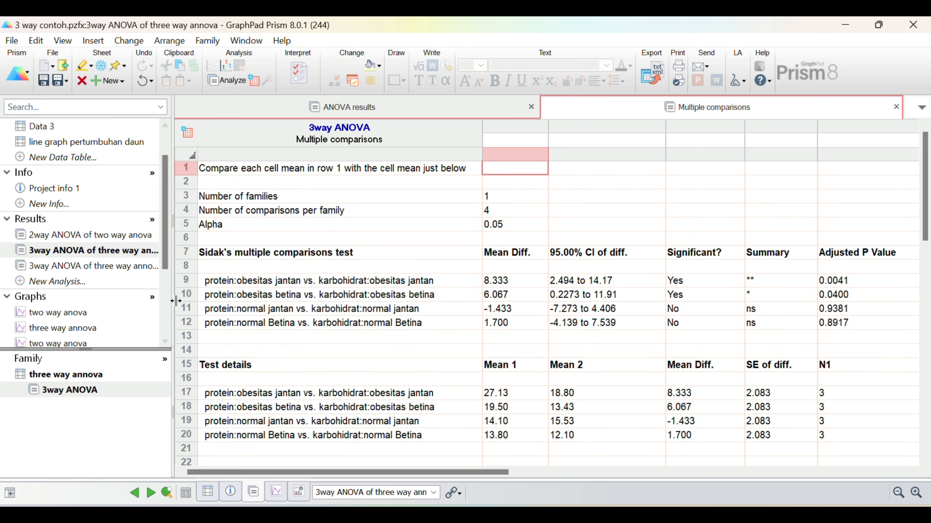